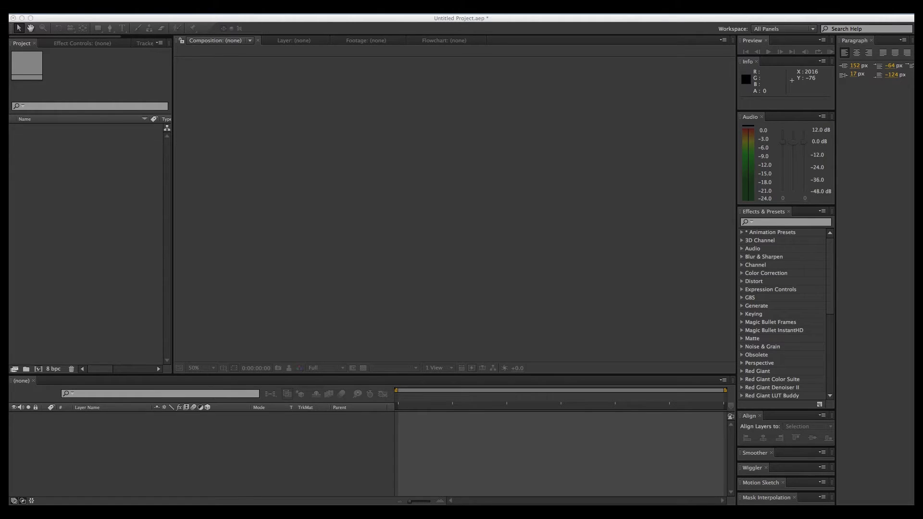
# - Import IMG_7520.MOV into the Project panel and build the IMG_7520 composition from it
pyautogui.moveTo(601, 202); pyautogui.dragTo(53, 151)
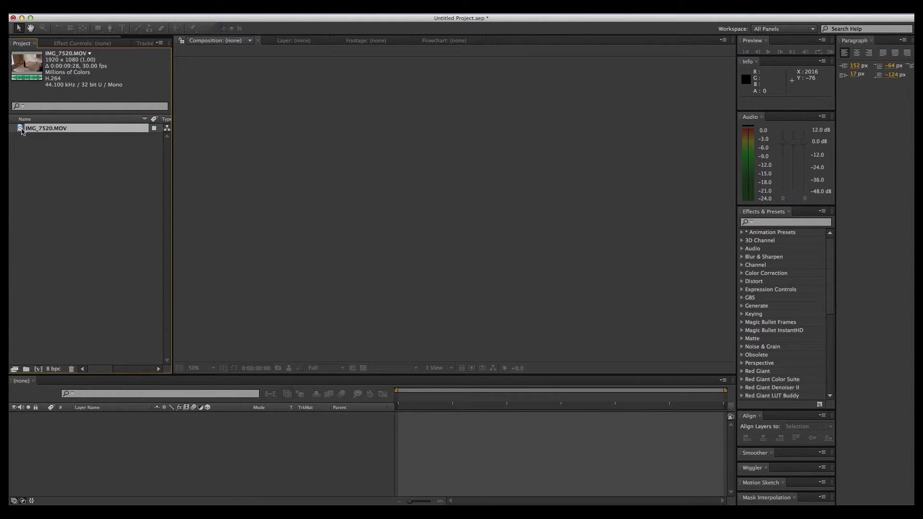
pyautogui.moveTo(20, 130); pyautogui.dragTo(41, 369)
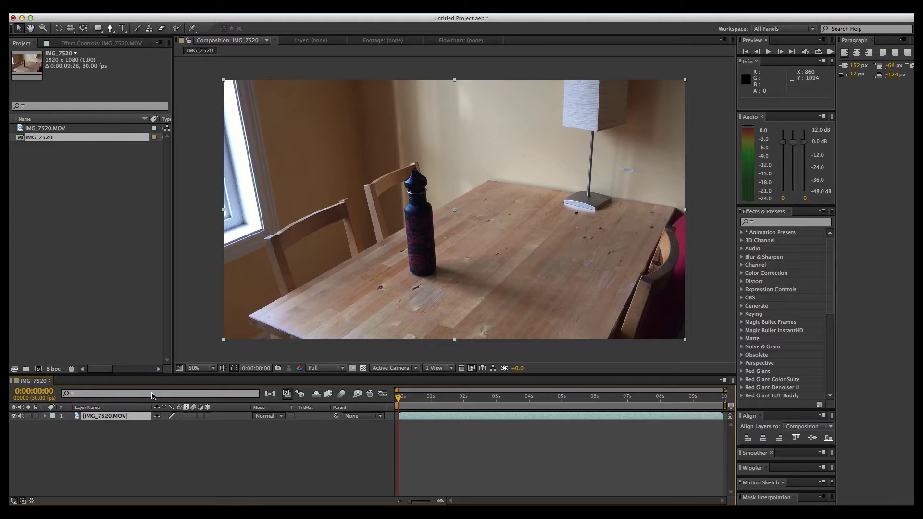
# - Create a new solid layer named E3D above the footage
pyautogui.click(170, 14)
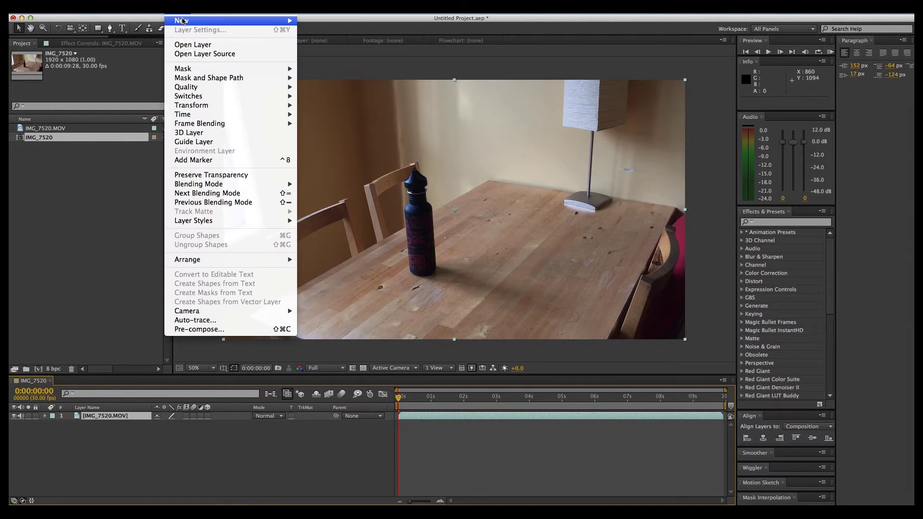
pyautogui.moveTo(186, 21)
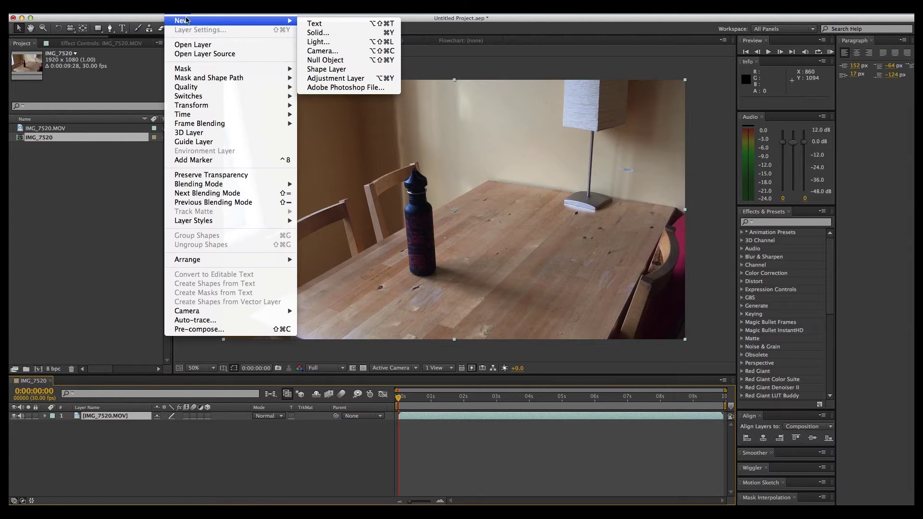
pyautogui.click(336, 33)
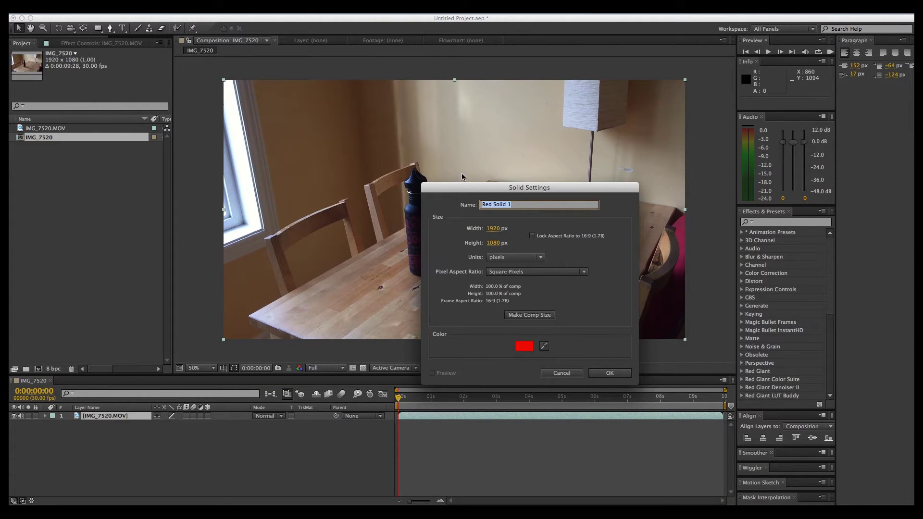
pyautogui.write('E3D')
pyautogui.click(608, 373)
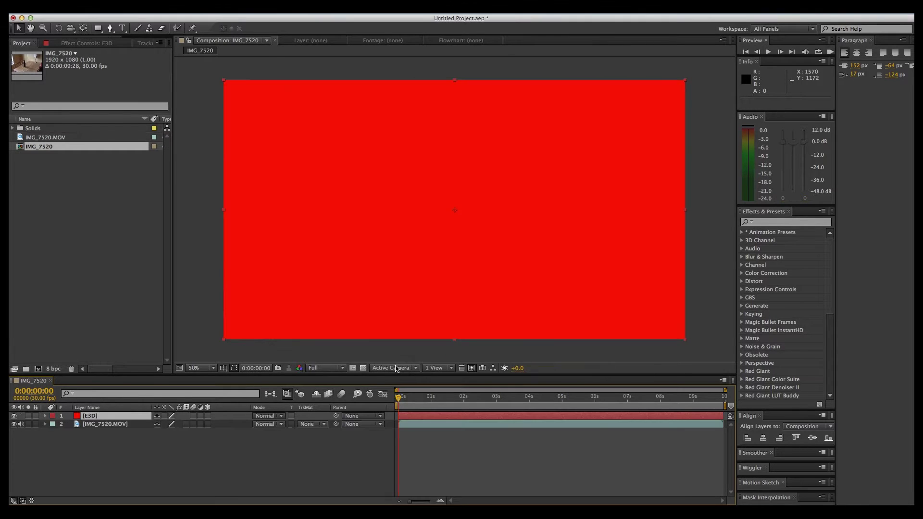
# - Apply the Video Copilot Element effect to E3D and open its Scene Setup
pyautogui.click(211, 13)
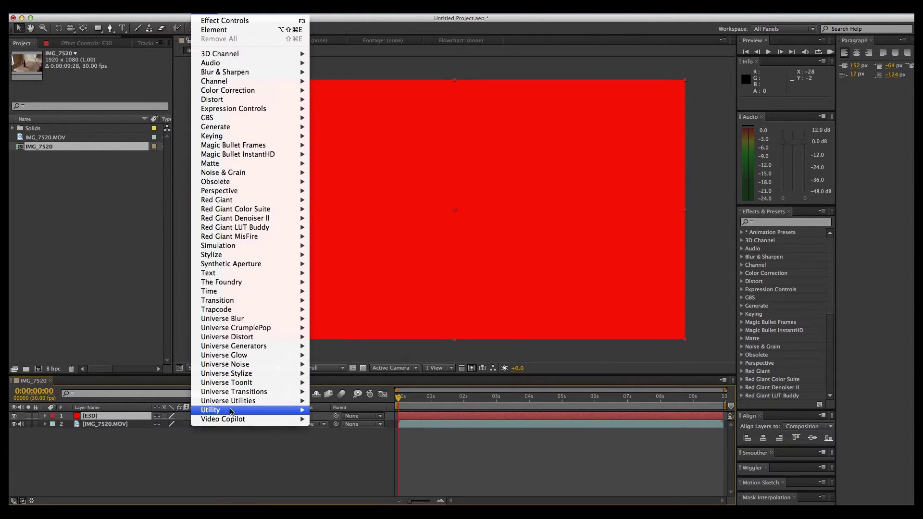
pyautogui.moveTo(248, 420)
pyautogui.click(333, 419)
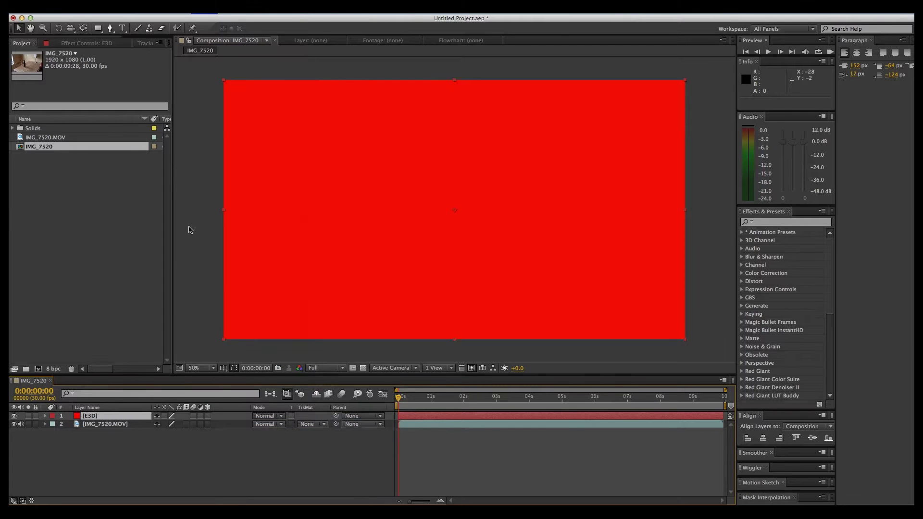
pyautogui.click(55, 90)
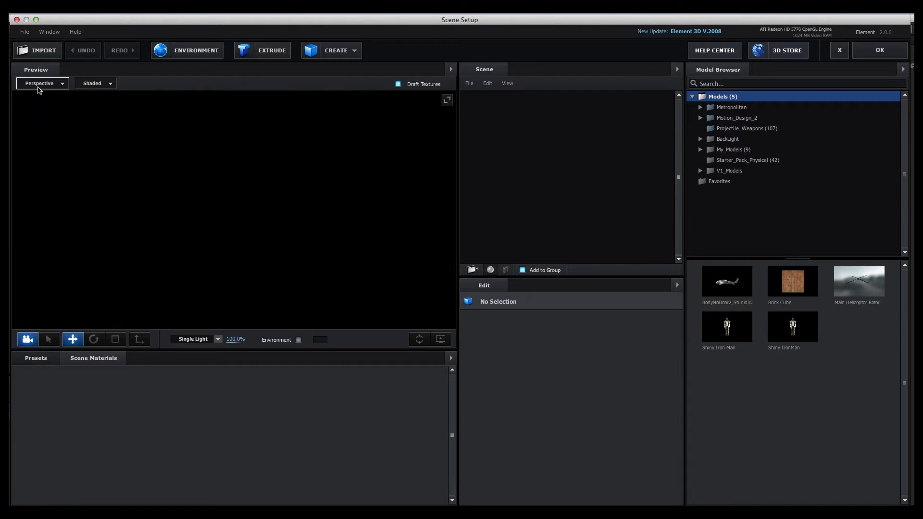
# - Load the Piston_14 model from Motion_Design_2's Pistons folder into the scene
pyautogui.doubleClick(735, 120)
pyautogui.scroll(-1, 798, 220)
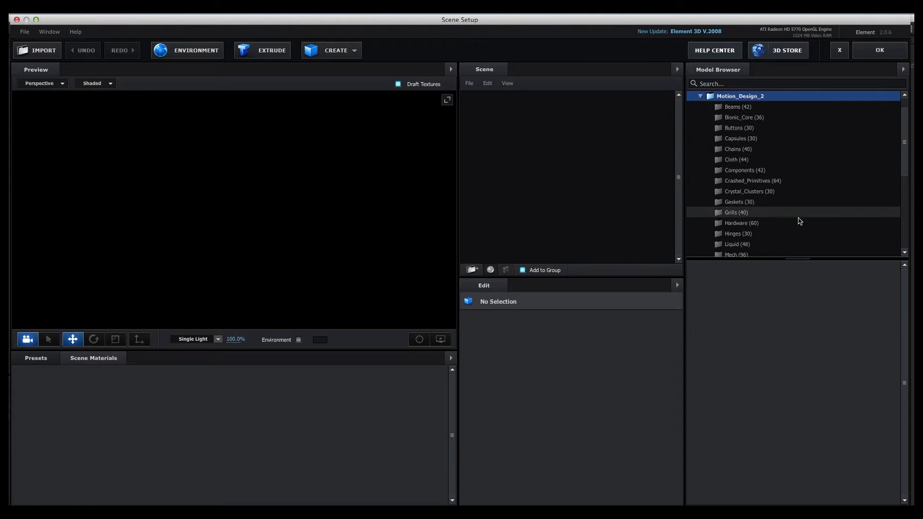
pyautogui.scroll(-5, 903, 184)
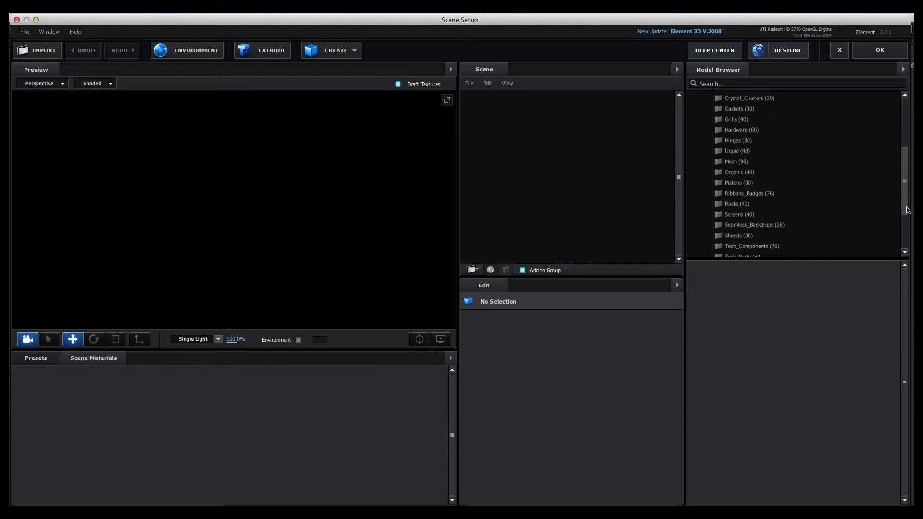
pyautogui.click(724, 183)
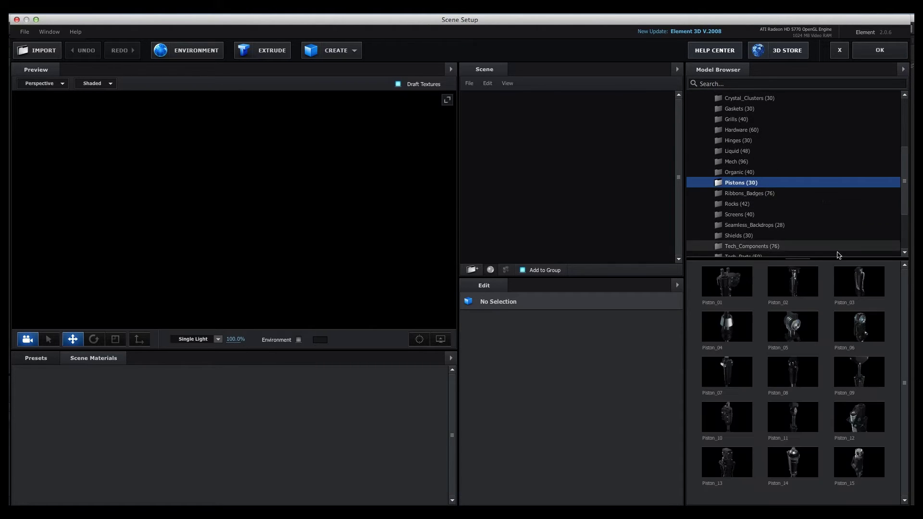
pyautogui.click(793, 462)
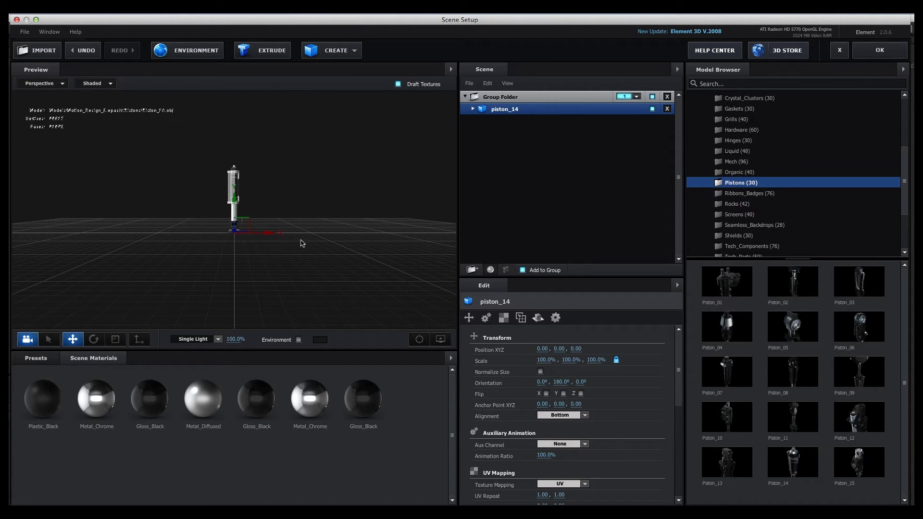
# - Add a new empty group folder to the scene and assign it to group 2
pyautogui.rightClick(520, 158)
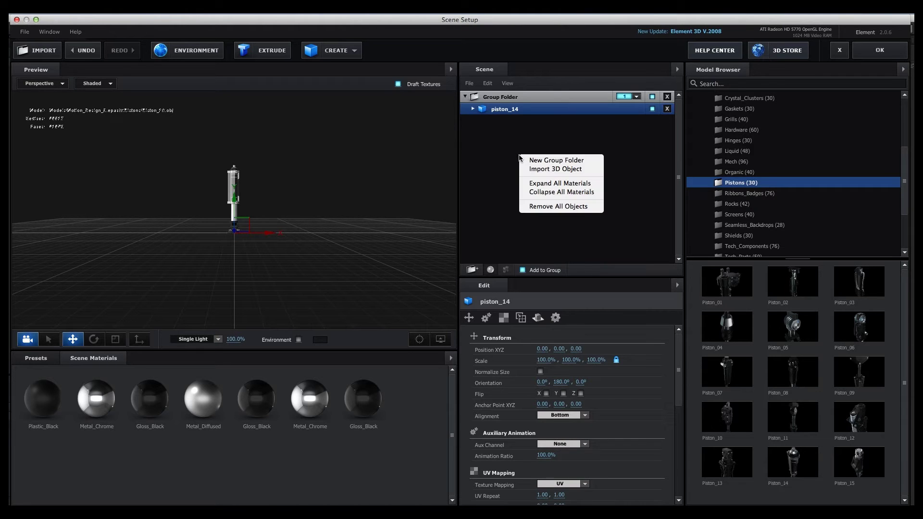
pyautogui.click(558, 160)
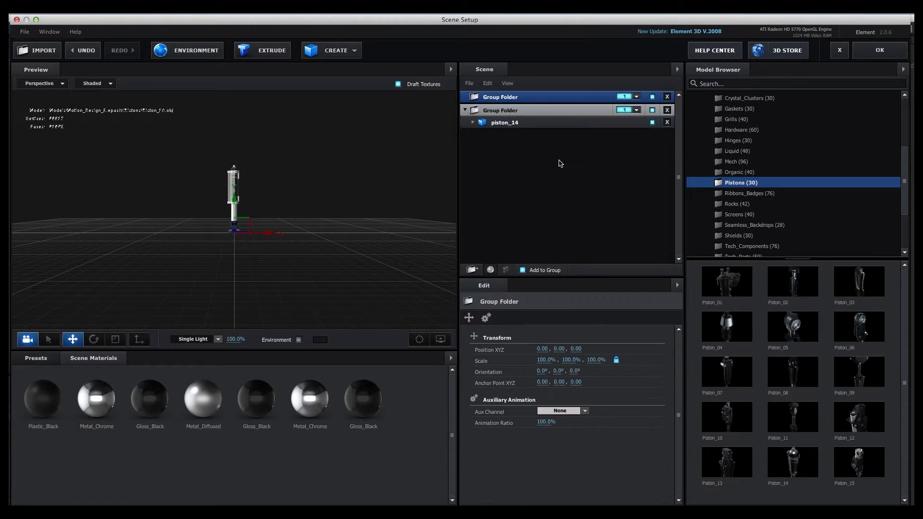
pyautogui.click(638, 97)
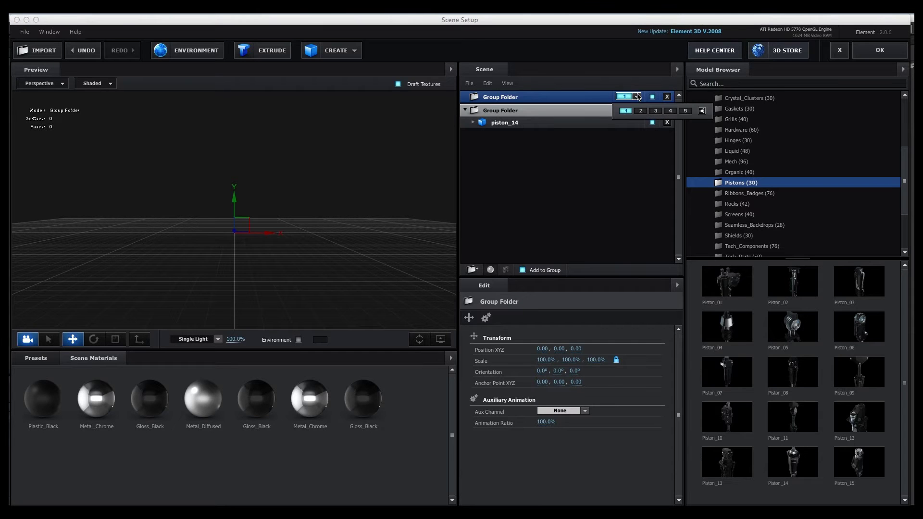
pyautogui.click(639, 111)
pyautogui.click(598, 178)
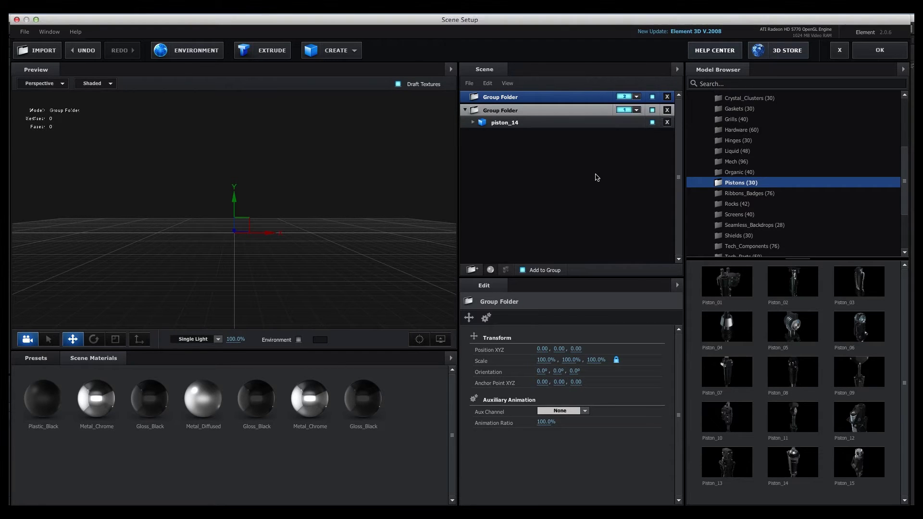
pyautogui.click(340, 51)
# - Add a plane, scale it to about 536% × 339% in Top view, and accept the scene
pyautogui.click(458, 73)
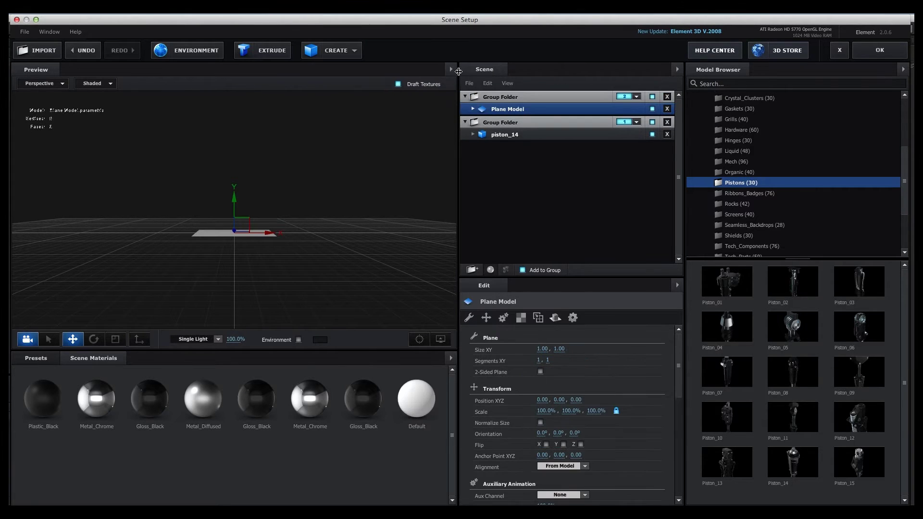
pyautogui.click(41, 83)
pyautogui.click(46, 95)
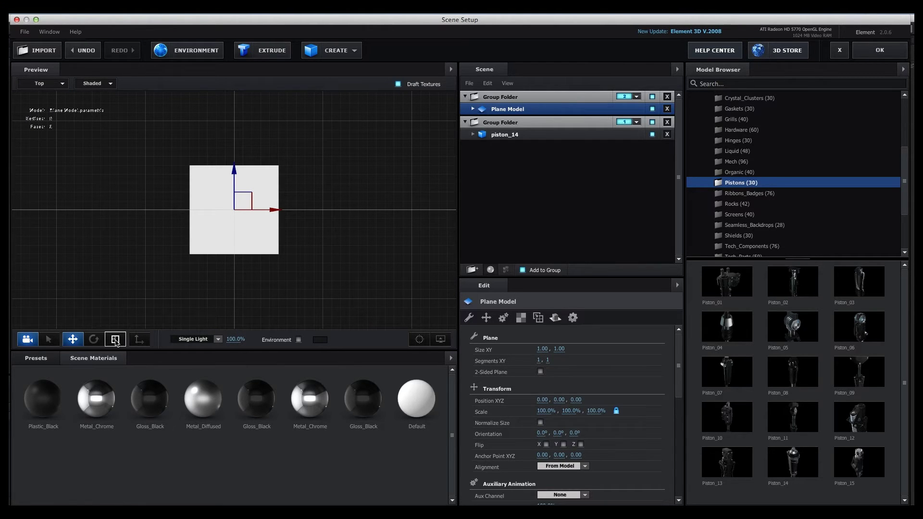
pyautogui.click(116, 340)
pyautogui.moveTo(278, 210); pyautogui.dragTo(413, 216)
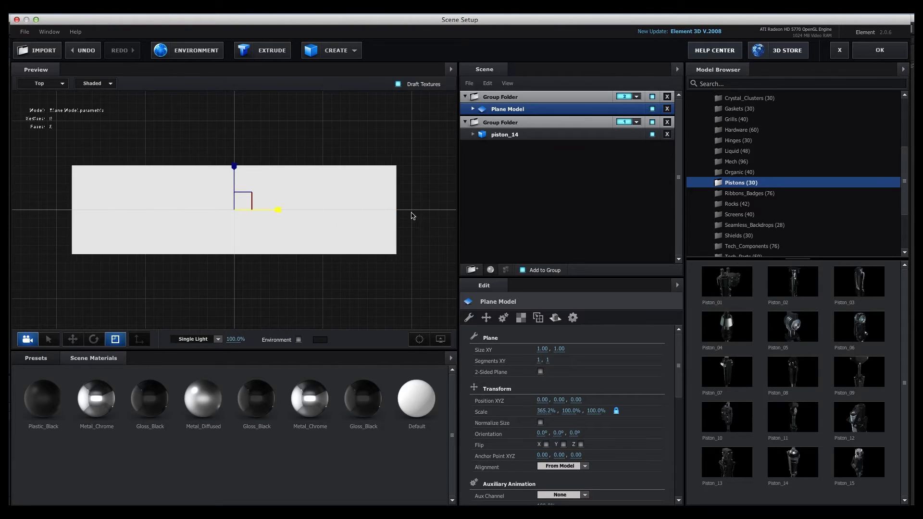
pyautogui.moveTo(235, 165); pyautogui.dragTo(229, 62)
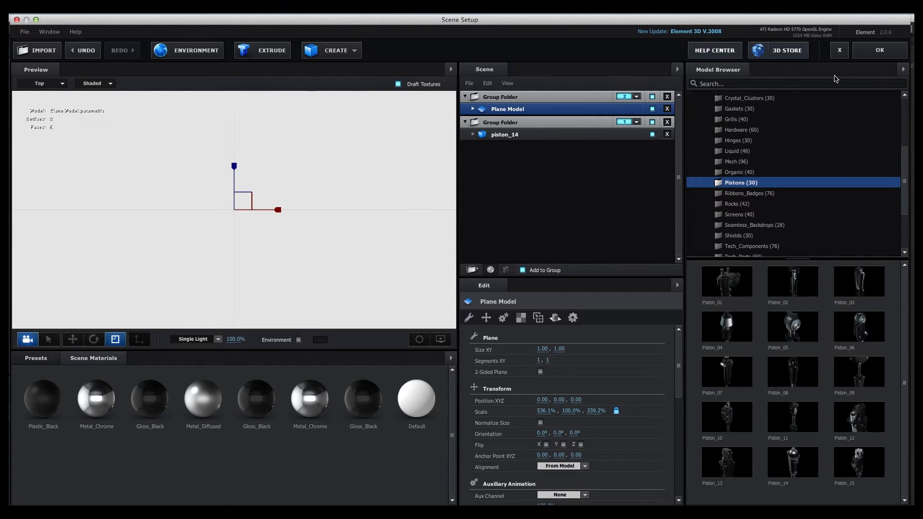
pyautogui.click(884, 52)
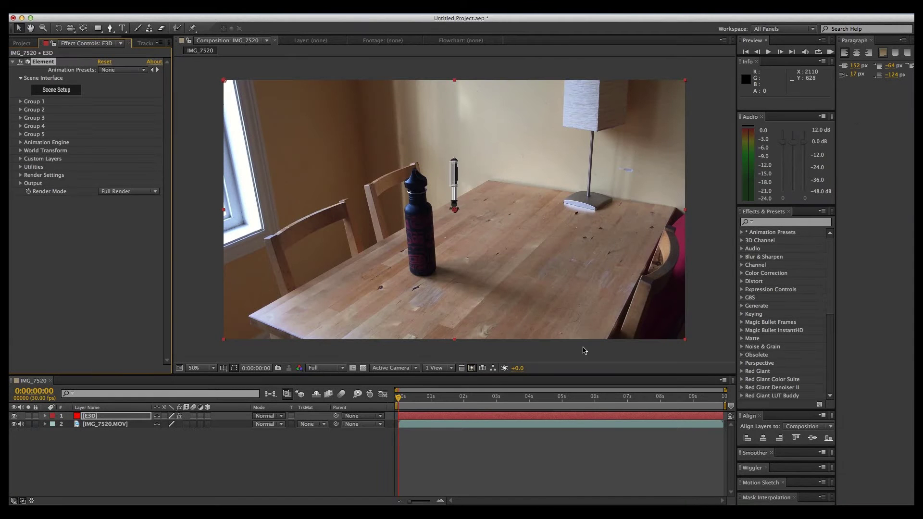
# - Make both the IMG_7520.MOV footage layer and the E3D layer 3D
pyautogui.click(119, 425)
pyautogui.click(208, 424)
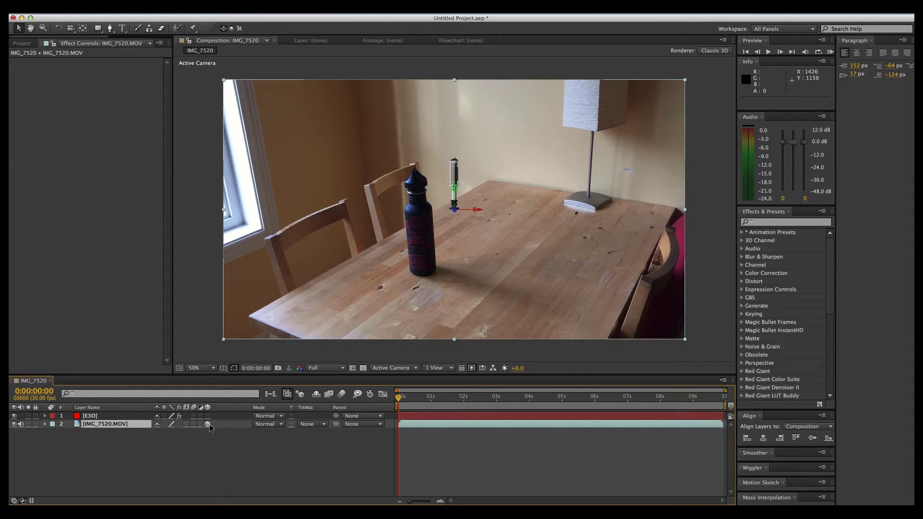
pyautogui.click(208, 415)
# - In E3D's Element render settings, enable Shadows and Ambient Occlusion
pyautogui.click(91, 417)
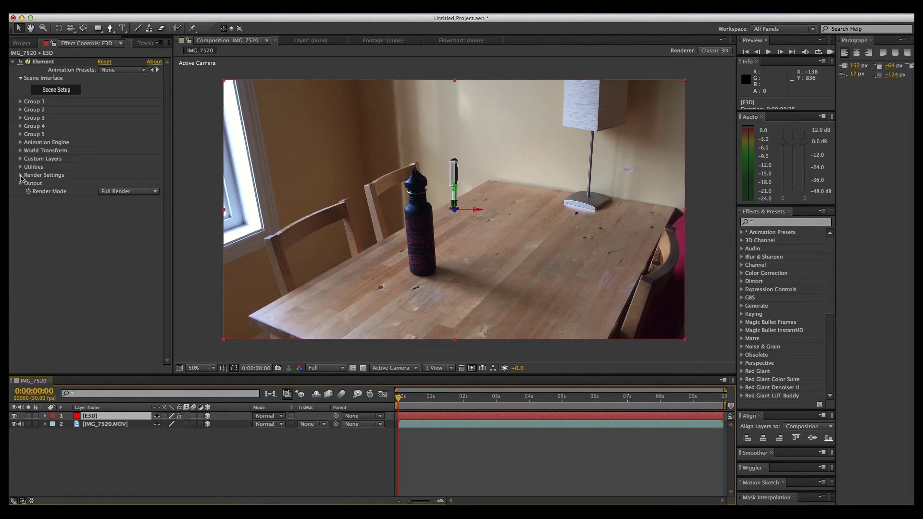
pyautogui.click(20, 175)
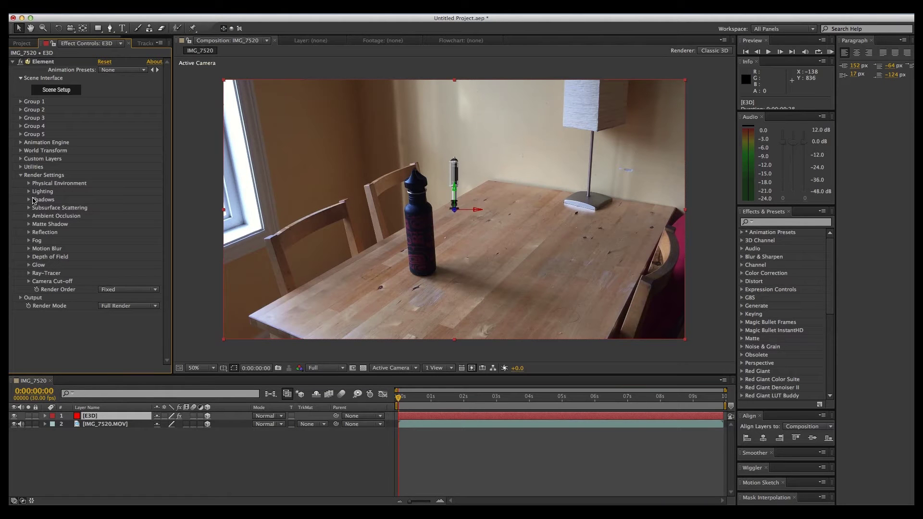
pyautogui.click(29, 200)
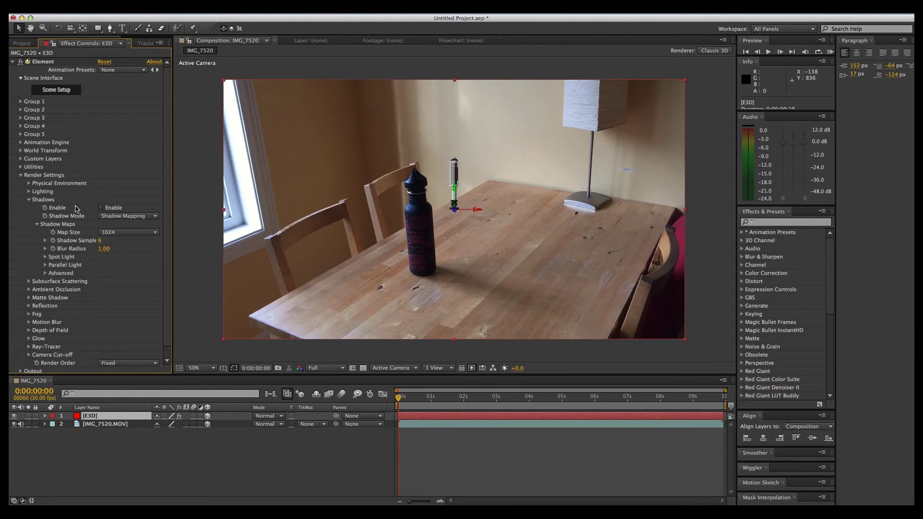
pyautogui.click(103, 210)
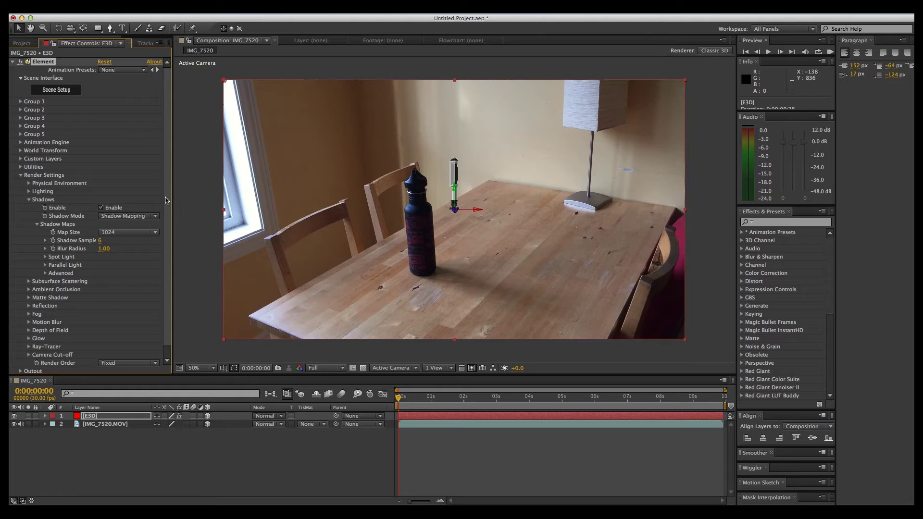
pyautogui.scroll(-1, 48, 283)
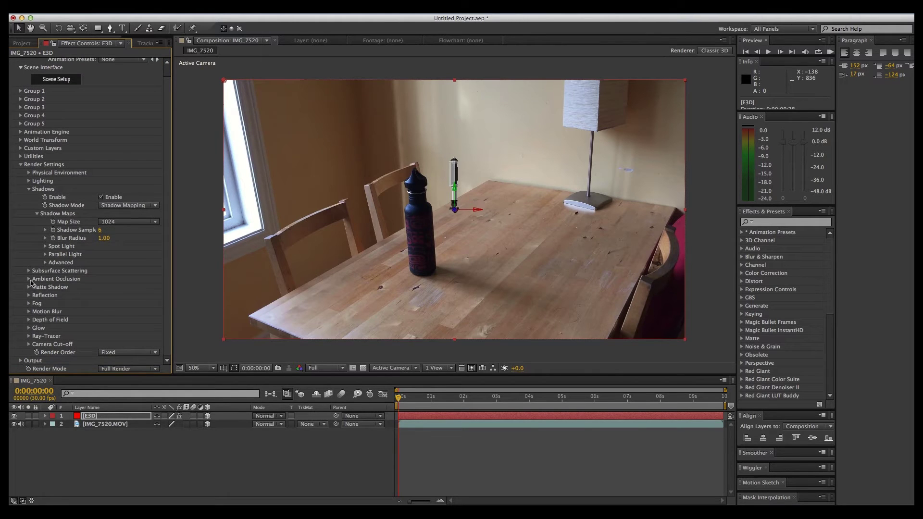
pyautogui.click(29, 279)
pyautogui.scroll(-2, 72, 274)
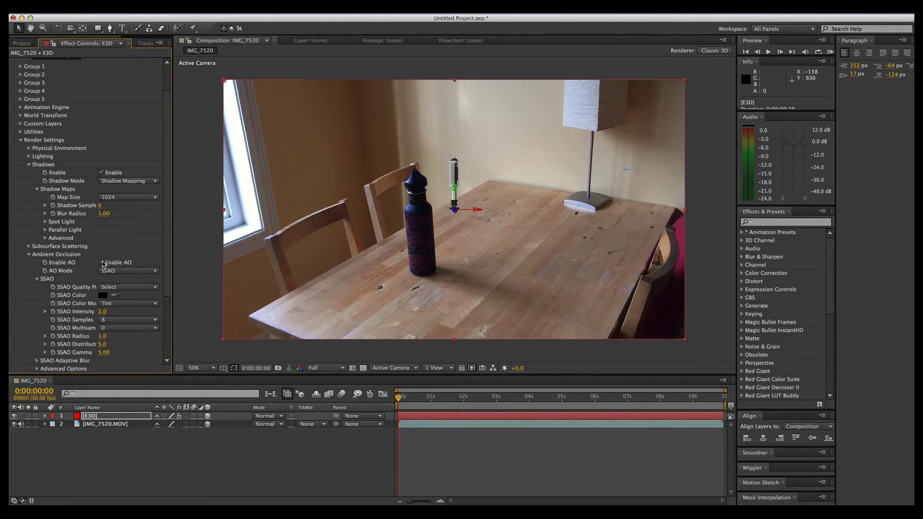
pyautogui.click(101, 262)
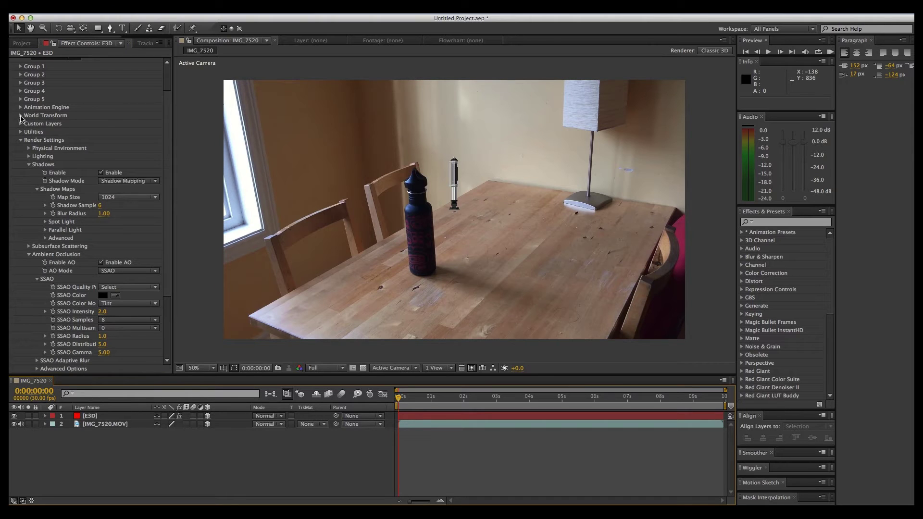
# - Tilt the Element world 23° on X and set the world scale to 1.81
pyautogui.click(20, 116)
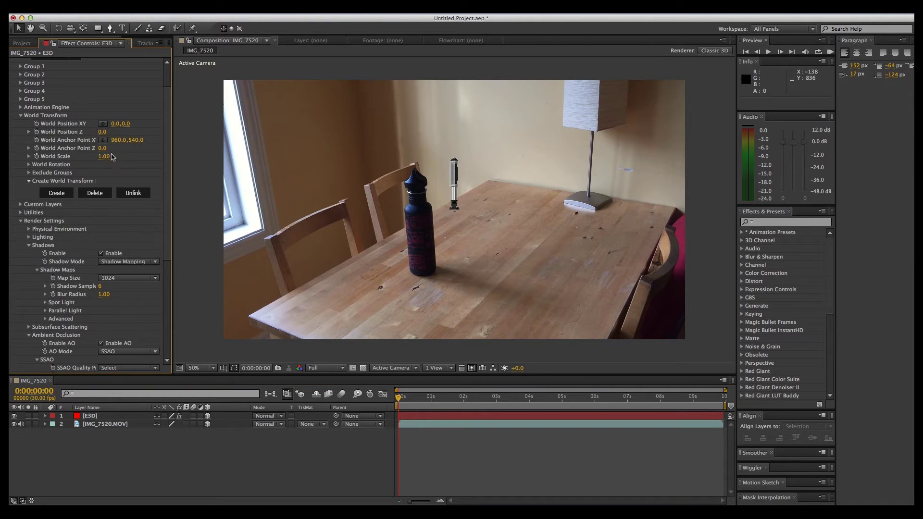
pyautogui.click(29, 164)
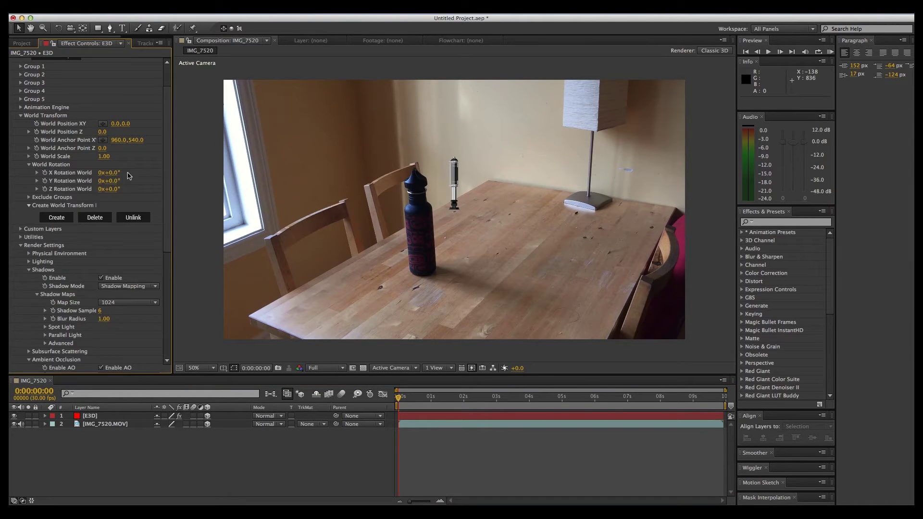
pyautogui.moveTo(117, 173); pyautogui.dragTo(128, 175)
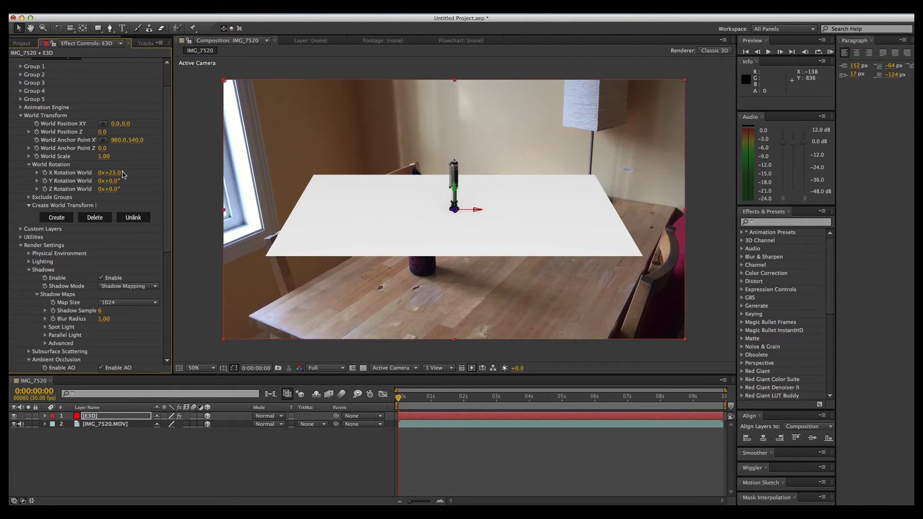
pyautogui.moveTo(104, 156); pyautogui.dragTo(272, 127)
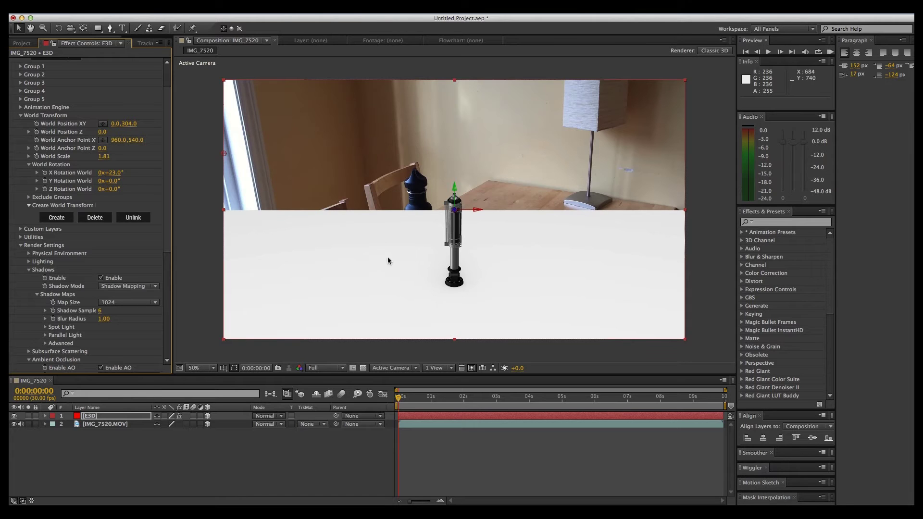
pyautogui.click(182, 13)
# - Add a new light layer named Ambient
pyautogui.moveTo(182, 21)
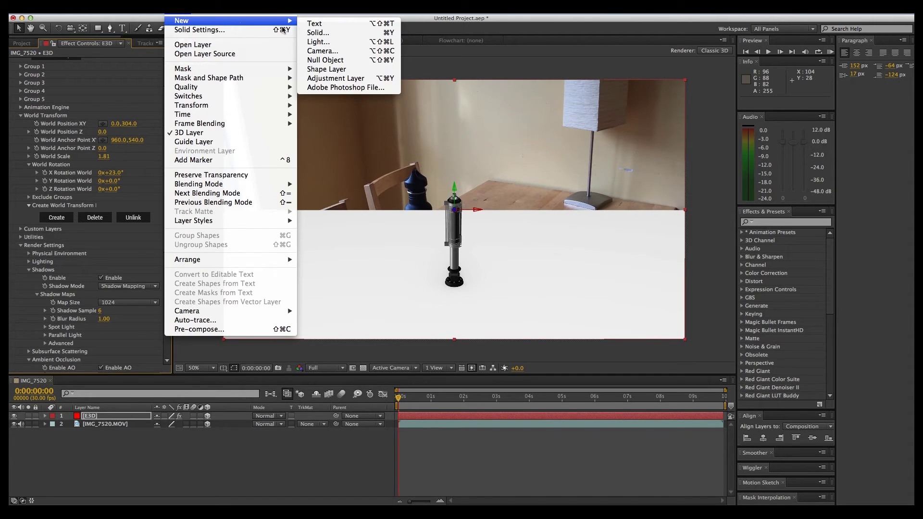
pyautogui.click(318, 41)
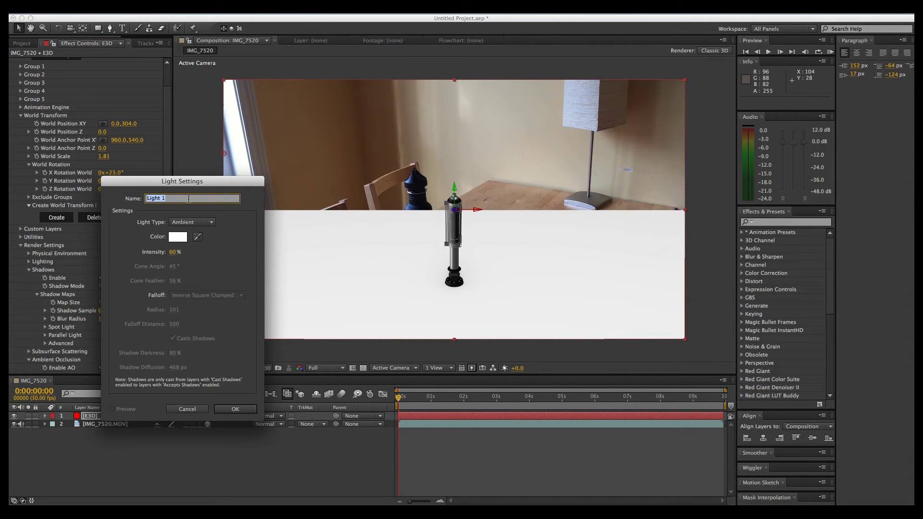
pyautogui.write('Ambient')
pyautogui.click(235, 409)
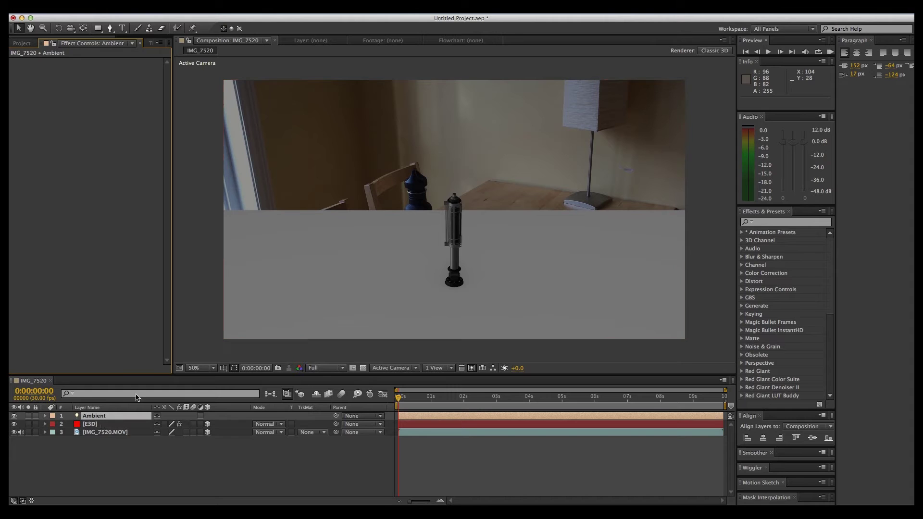
# - Add a Spot light named Spot with shadow darkness 105, then deselect it
pyautogui.click(181, 13)
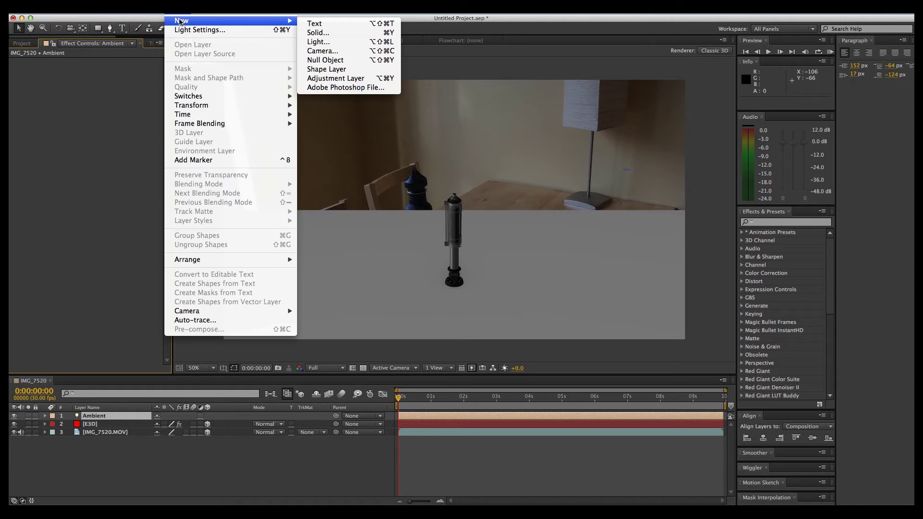
pyautogui.click(328, 51)
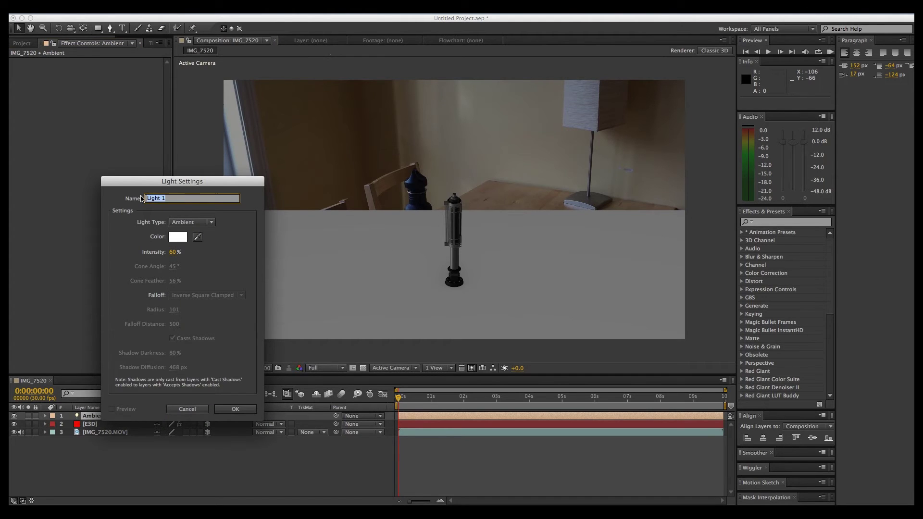
pyautogui.write('Spot')
pyautogui.click(190, 223)
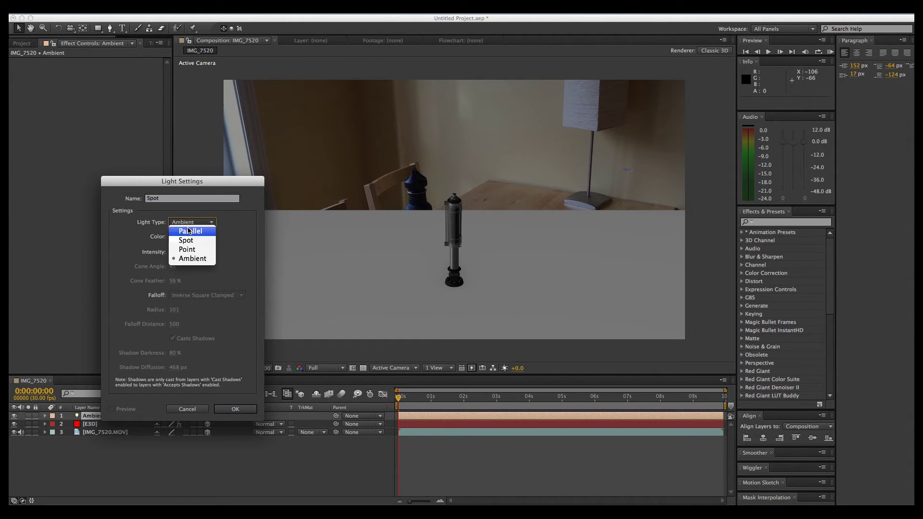
pyautogui.click(189, 242)
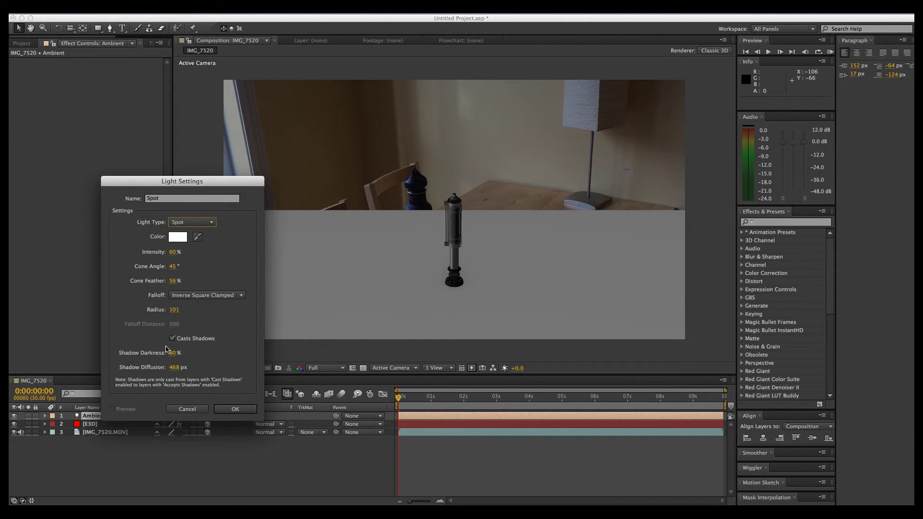
pyautogui.moveTo(173, 355); pyautogui.dragTo(183, 352)
pyautogui.click(234, 409)
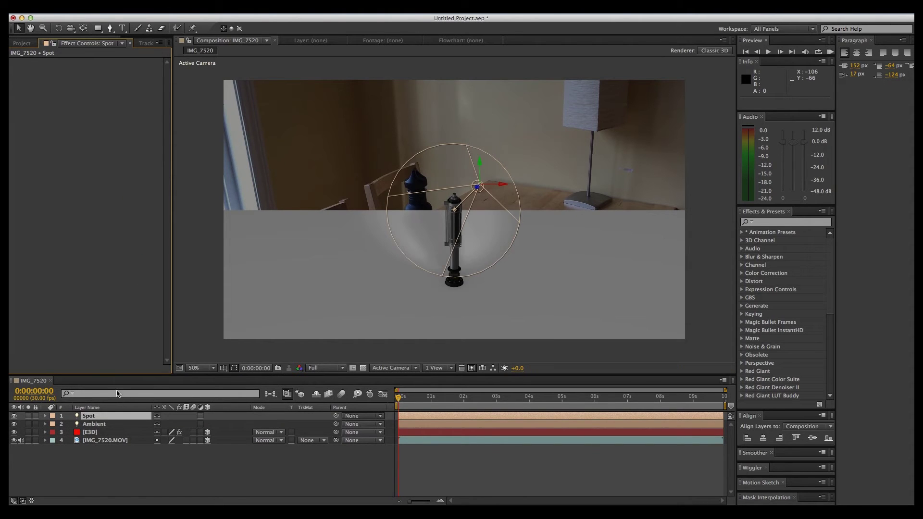
pyautogui.click(197, 482)
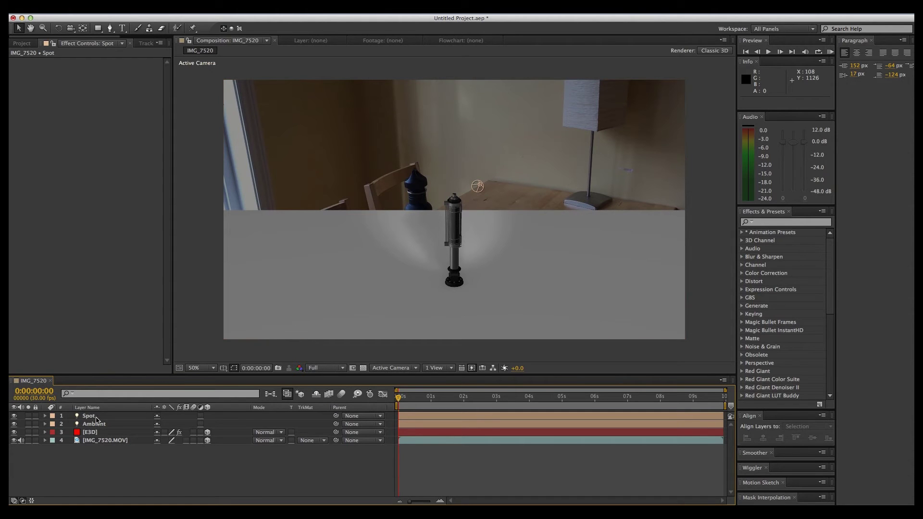
# - Enable Matte Shadow on the plane's Default material and return to the composition
pyautogui.click(88, 434)
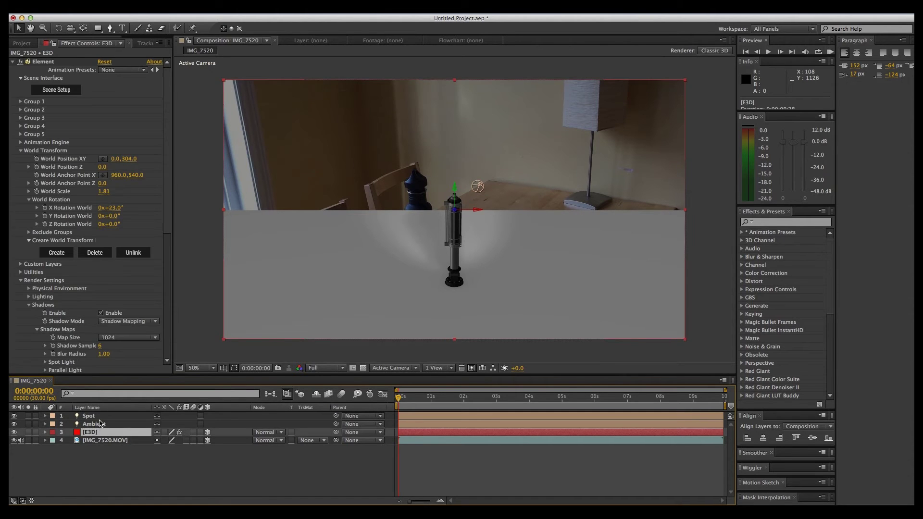
pyautogui.click(56, 91)
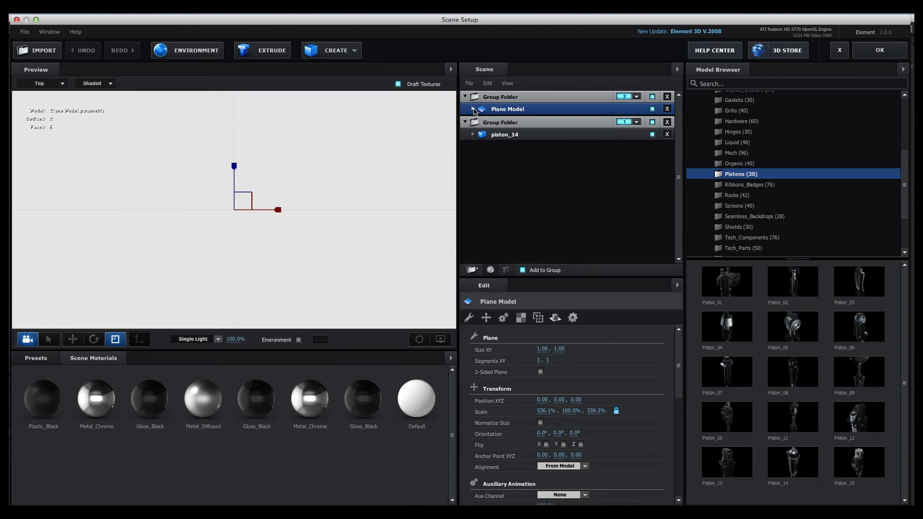
pyautogui.click(473, 110)
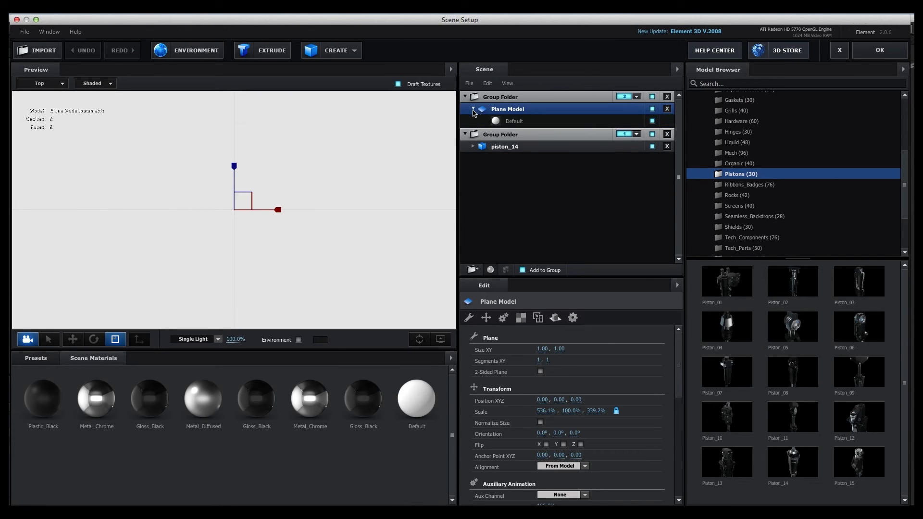
pyautogui.click(511, 123)
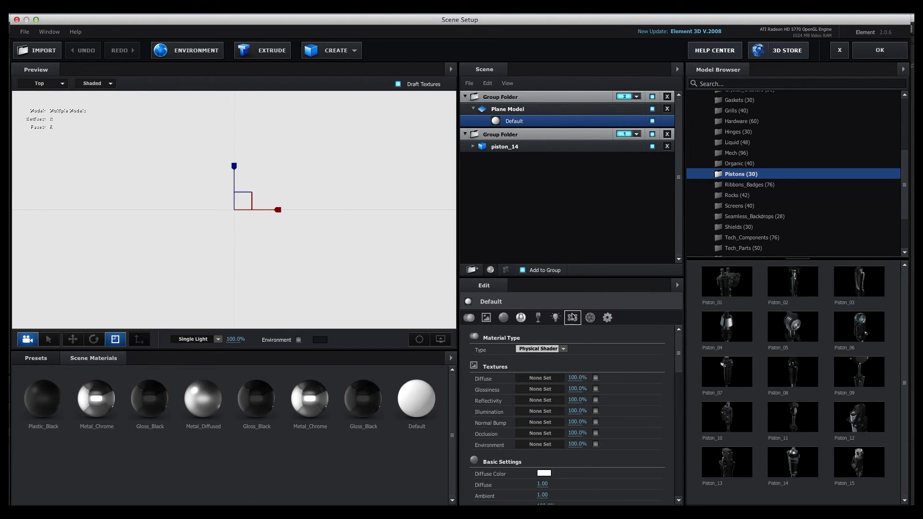
pyautogui.click(607, 317)
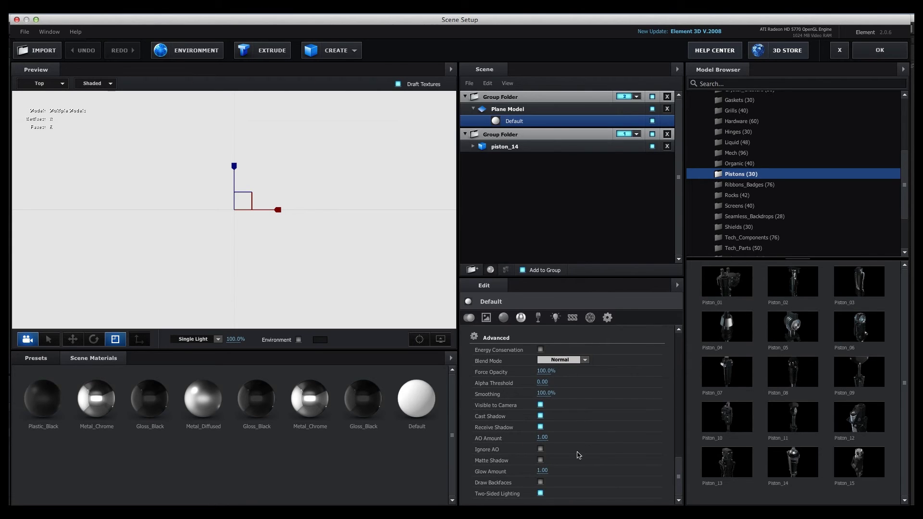
pyautogui.click(541, 460)
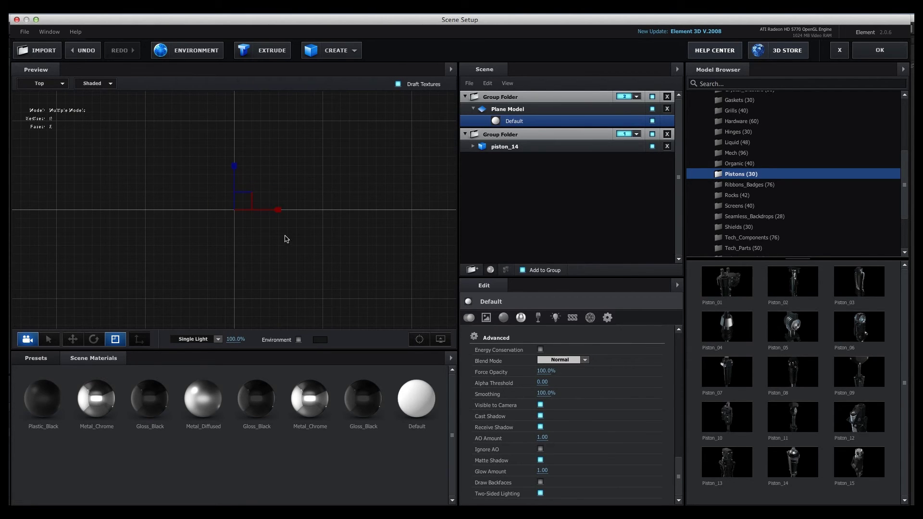
pyautogui.click(877, 50)
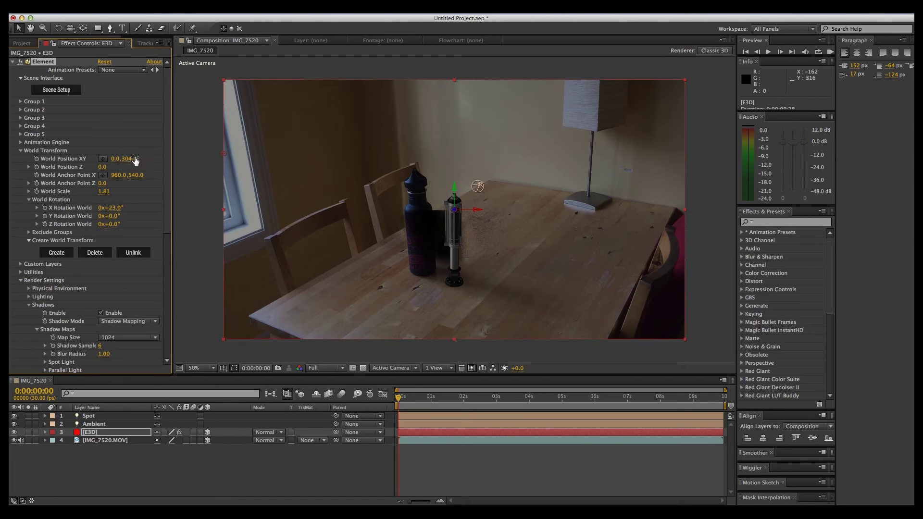
# - Set E3D's World Position to 116.0, 241.0 and select the Spot light layer
pyautogui.moveTo(126, 159); pyautogui.dragTo(179, 161)
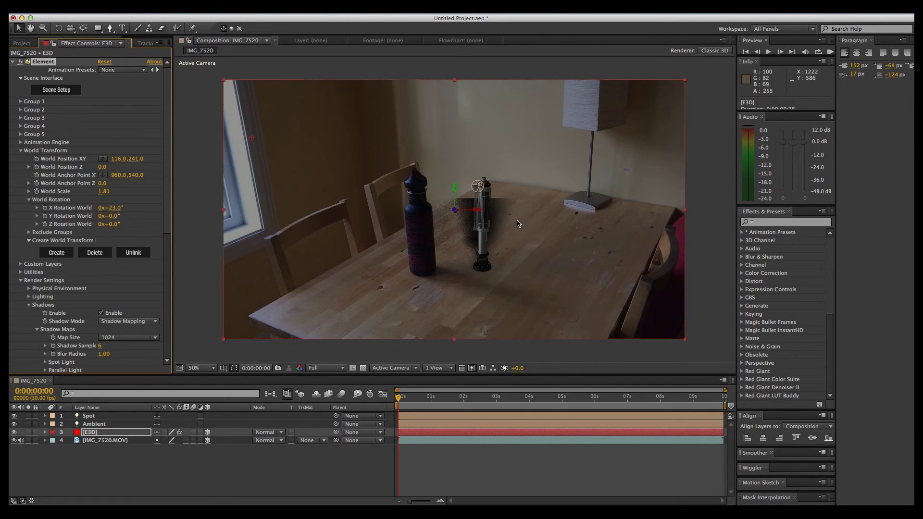
pyautogui.click(93, 418)
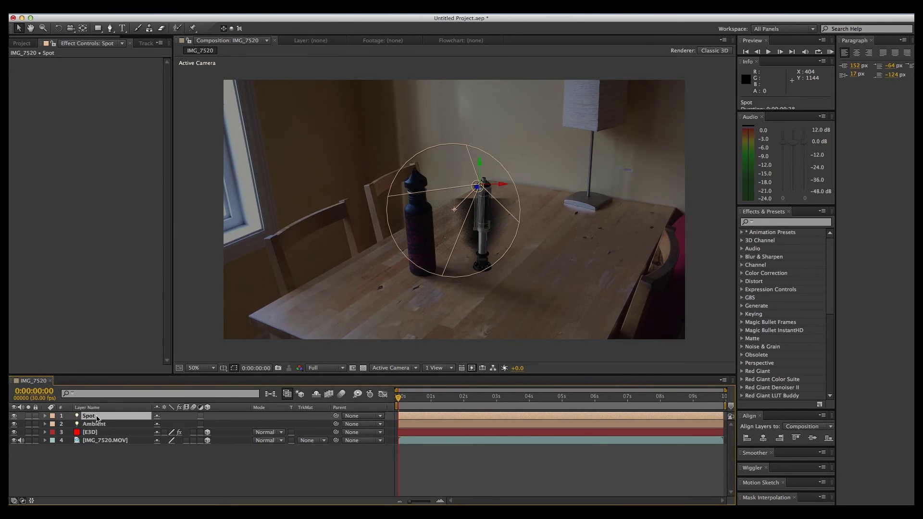
# - Move the Spot light's Position to X 340, Y -170, Z -110
pyautogui.press('p')
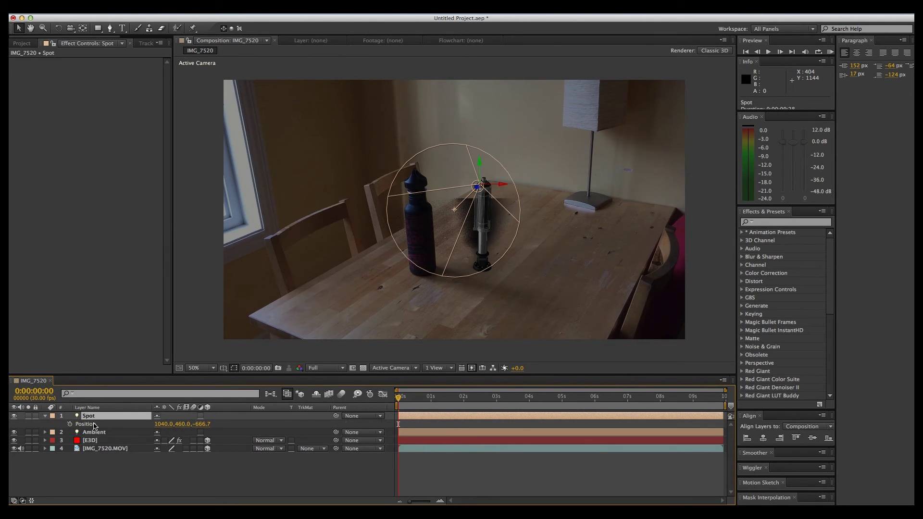
pyautogui.click(95, 425)
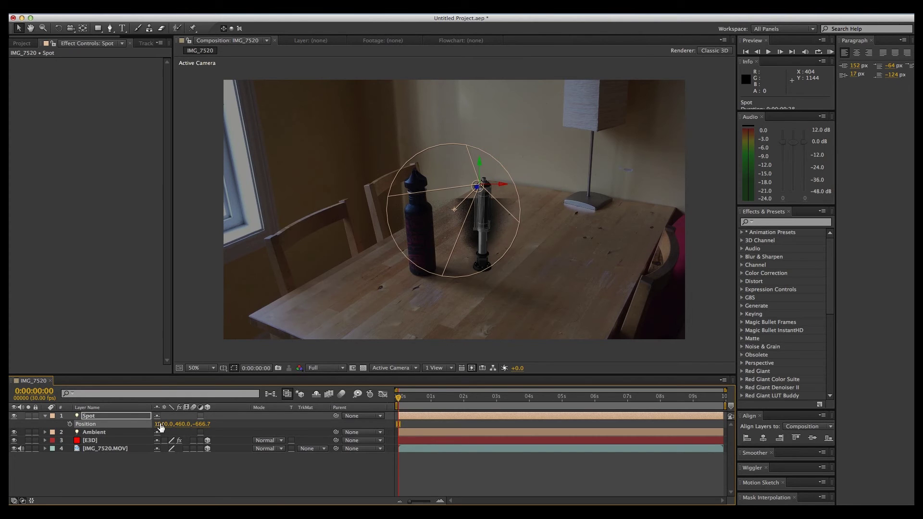
pyautogui.click(160, 425)
pyautogui.write('340')
pyautogui.click(181, 424)
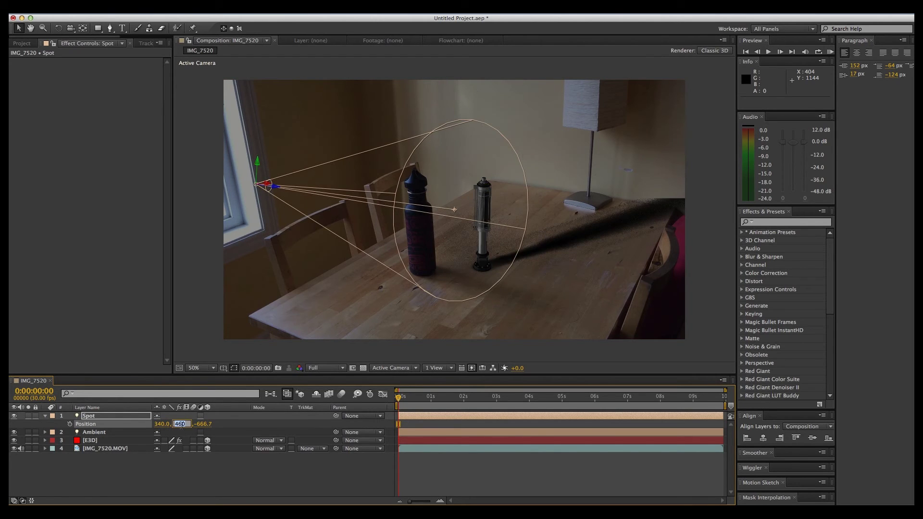
pyautogui.write('-170')
pyautogui.click(201, 424)
pyautogui.write('-')
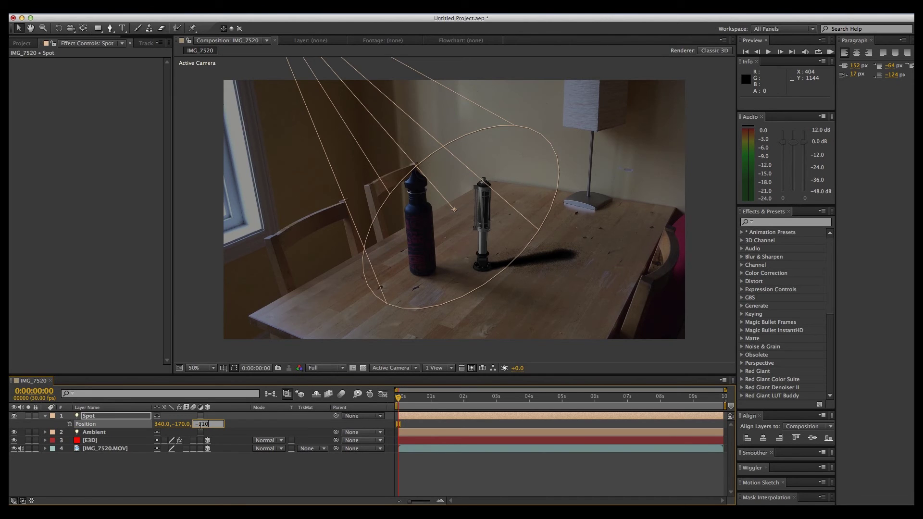
pyautogui.write('110')
pyautogui.click(195, 461)
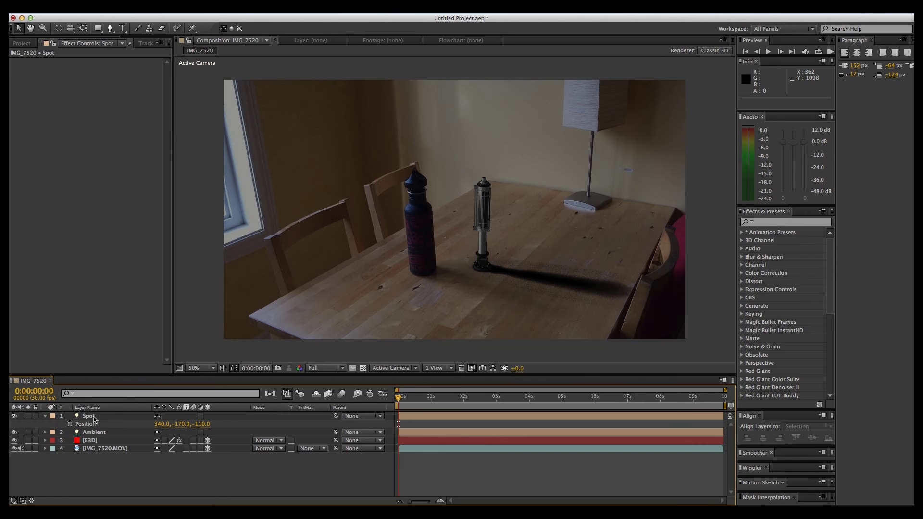
# - Lower the Spot light's Shadow Darkness to 34
pyautogui.doubleClick(92, 418)
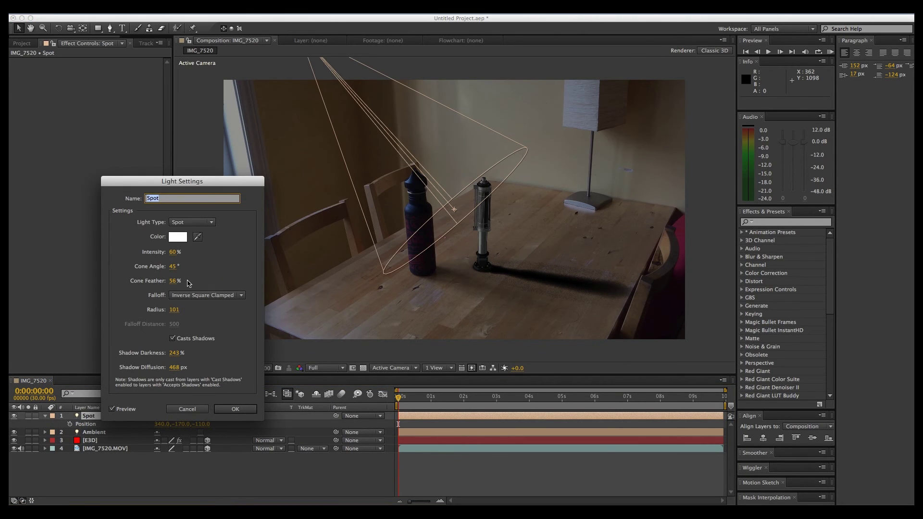
pyautogui.click(174, 354)
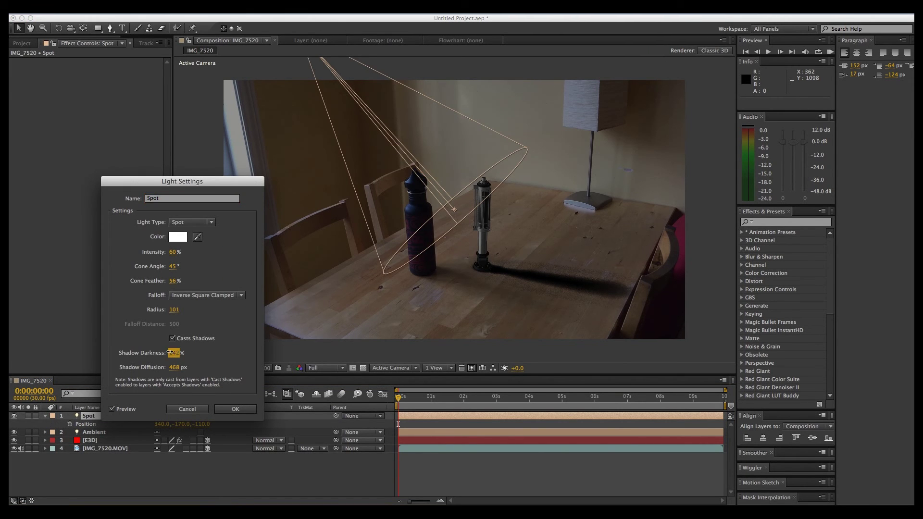
pyautogui.moveTo(129, 353); pyautogui.dragTo(83, 360)
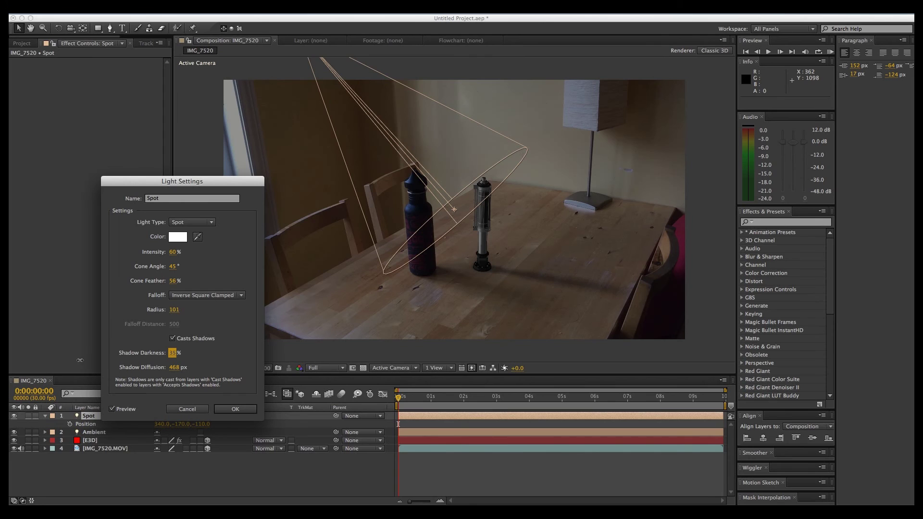
pyautogui.moveTo(80, 360); pyautogui.dragTo(80, 360)
pyautogui.click(235, 409)
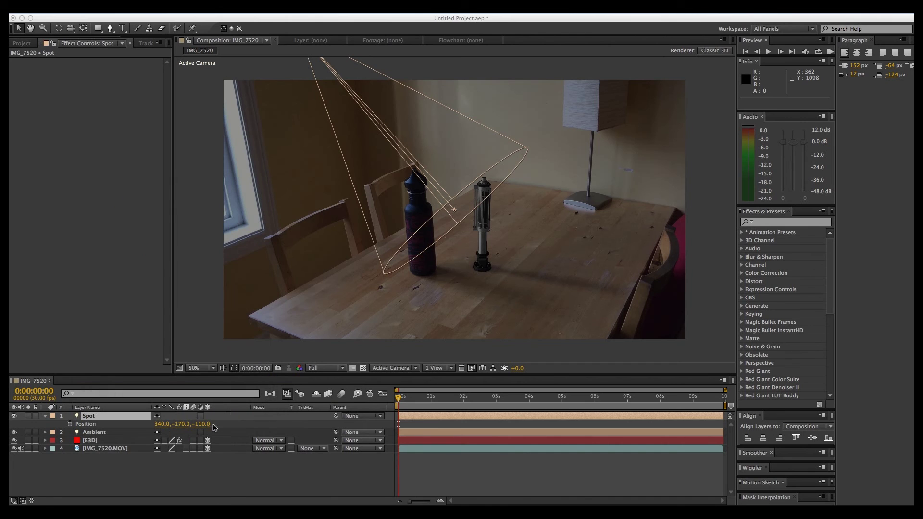
# - Raise the Ambient light's Intensity to 80%
pyautogui.click(46, 433)
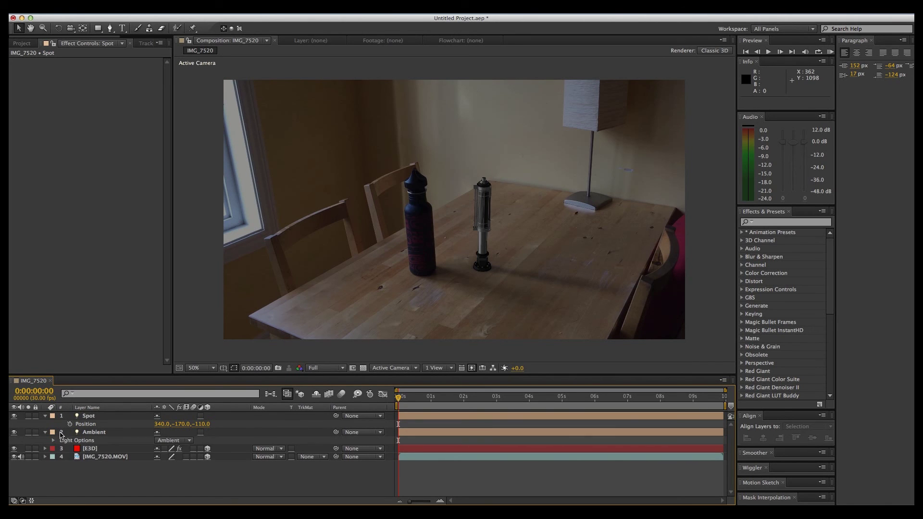
pyautogui.doubleClick(89, 432)
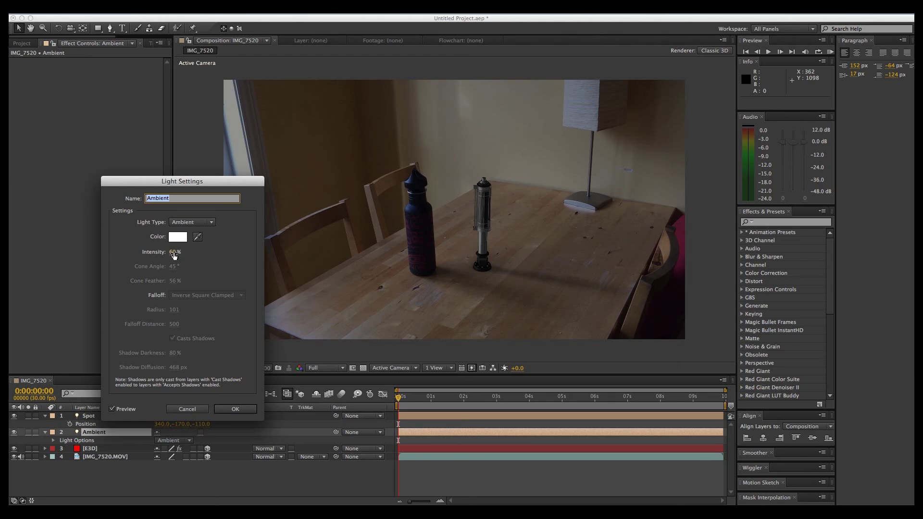
pyautogui.moveTo(174, 253); pyautogui.dragTo(182, 250)
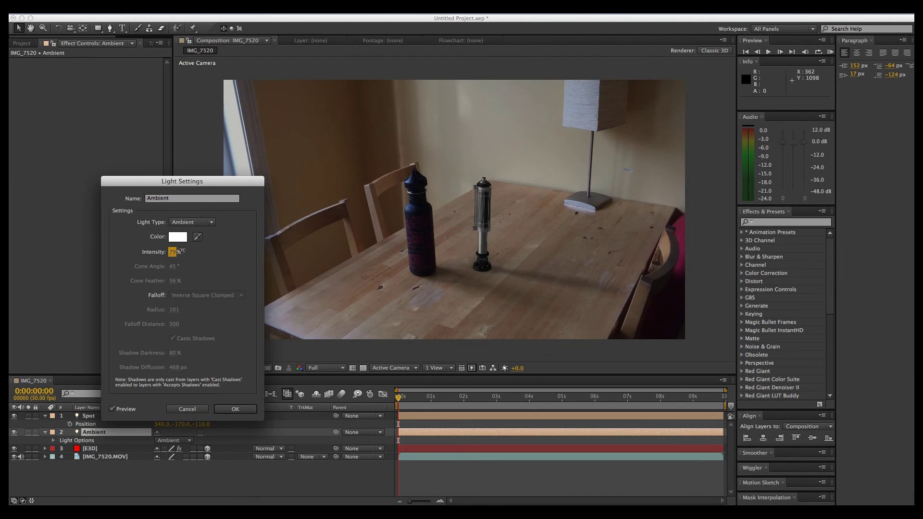
pyautogui.click(235, 409)
pyautogui.click(154, 485)
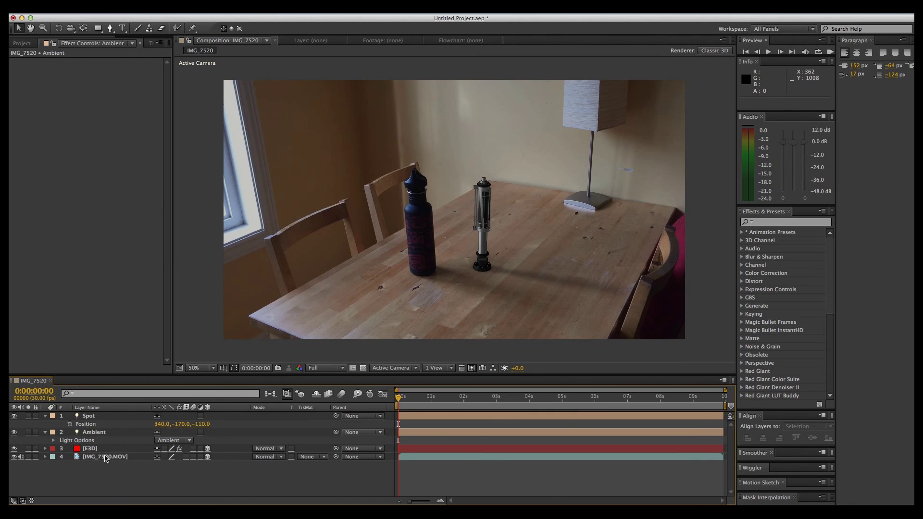
# - On the E3D layer, set Group 1's Particle Replicator Position to 960.0, 532.0
pyautogui.click(99, 448)
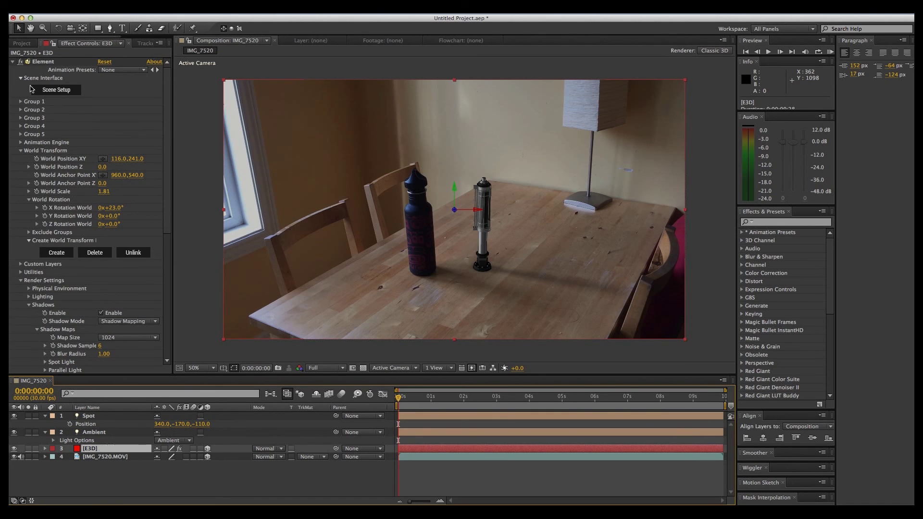
pyautogui.click(20, 102)
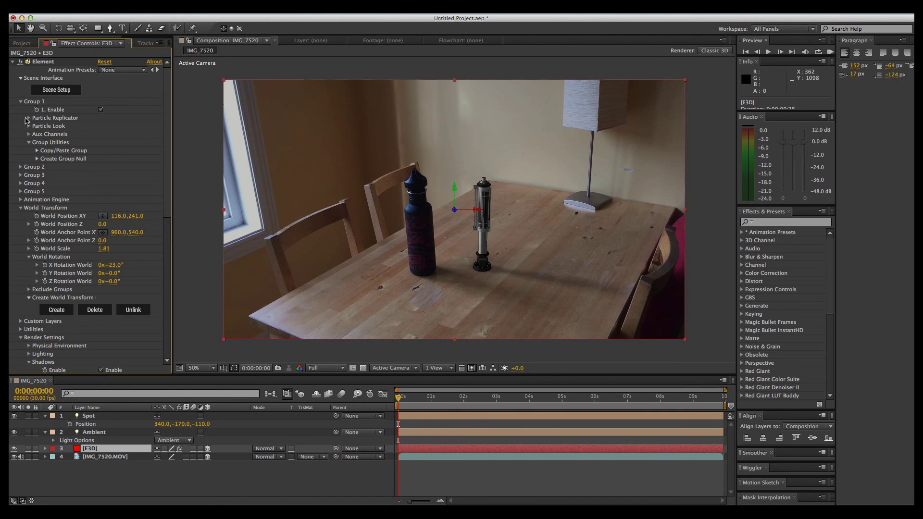
pyautogui.click(28, 118)
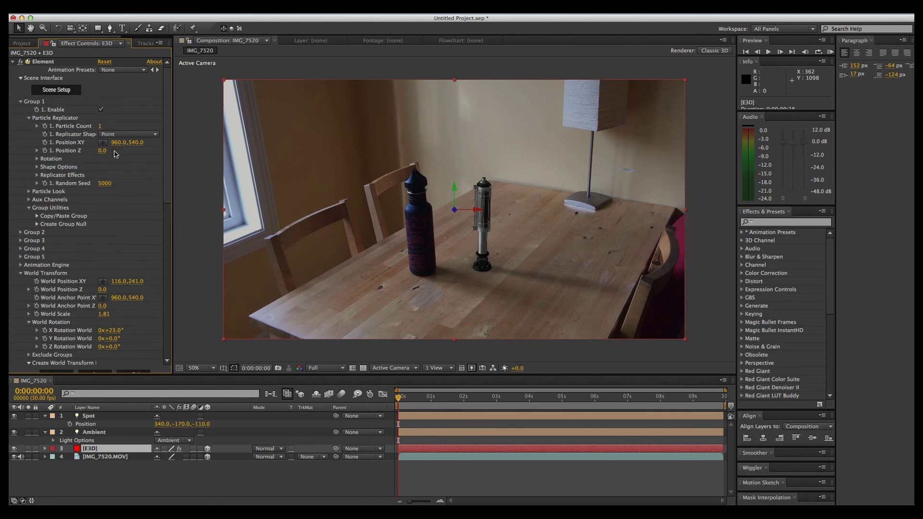
pyautogui.moveTo(135, 143); pyautogui.dragTo(92, 142)
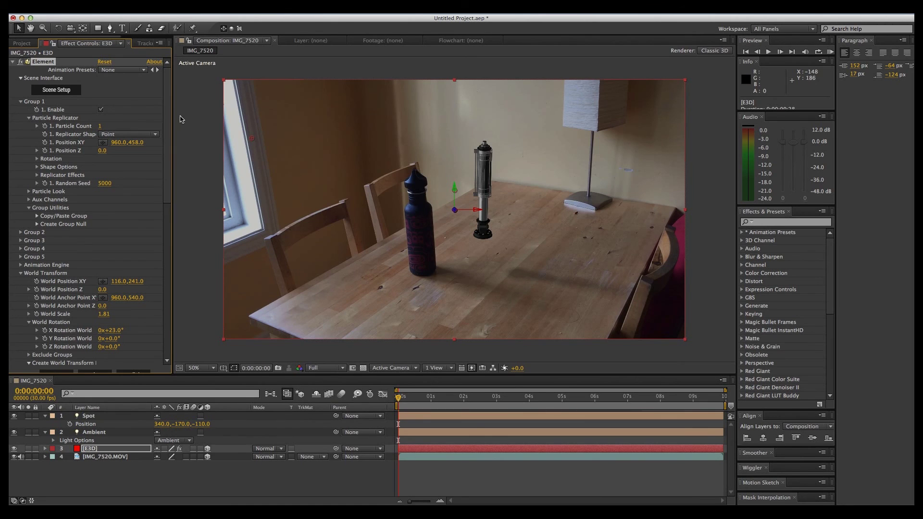
pyautogui.moveTo(136, 142); pyautogui.dragTo(176, 139)
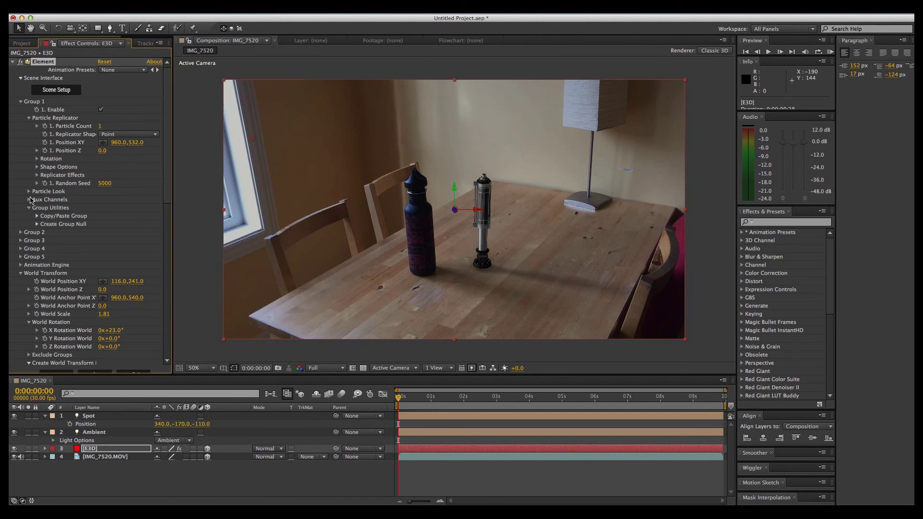